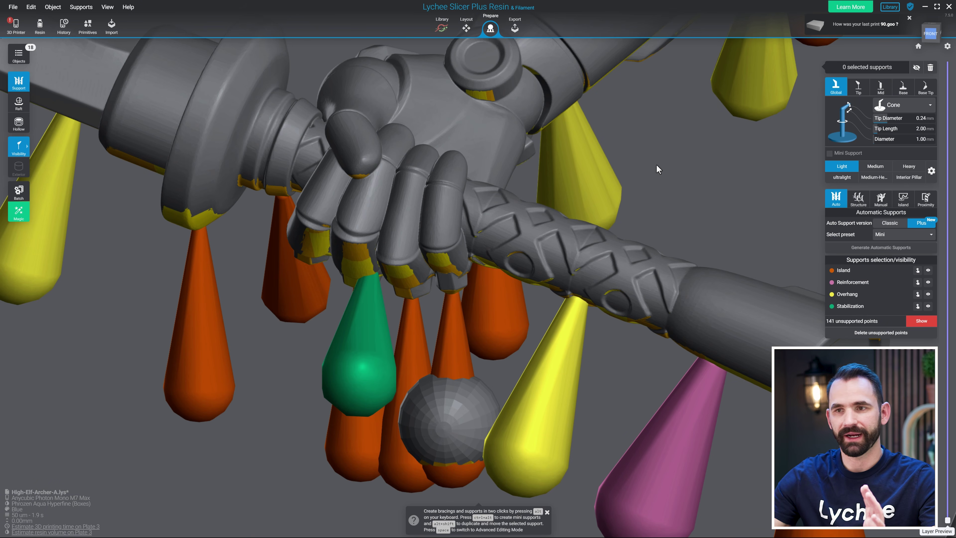
Step: Select the model and an island support beneath the sword hand's fingers to check its support preset
{"action": "left_click", "coordinate": [572, 256]}
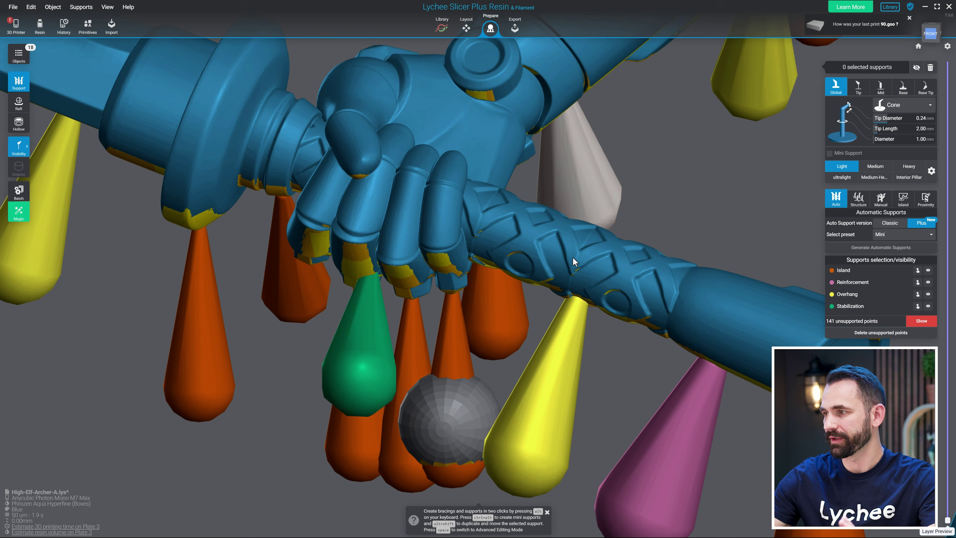
{"action": "left_click", "coordinate": [457, 343]}
{"action": "left_click", "coordinate": [842, 178]}
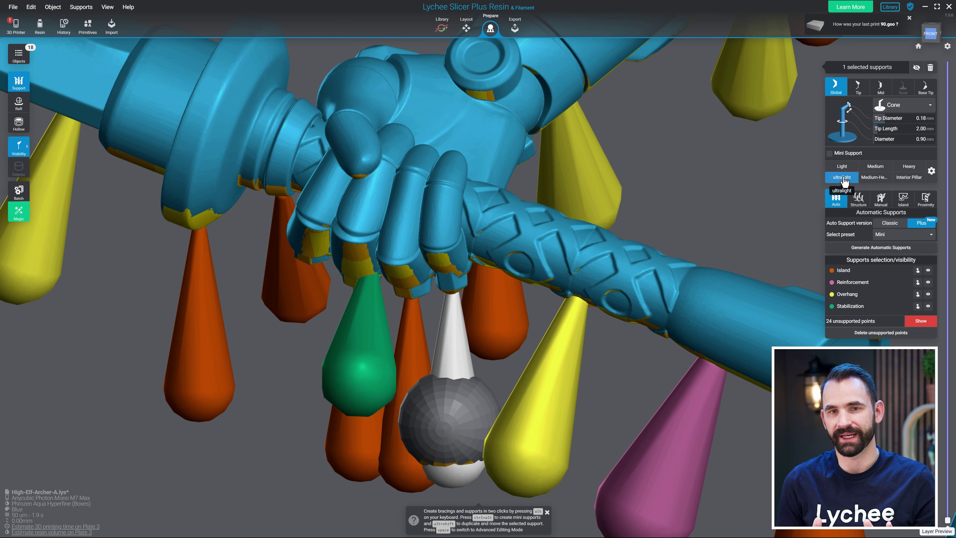
{"action": "scroll", "coordinate": [400, 357], "scroll_direction": "up", "scroll_amount": 2}
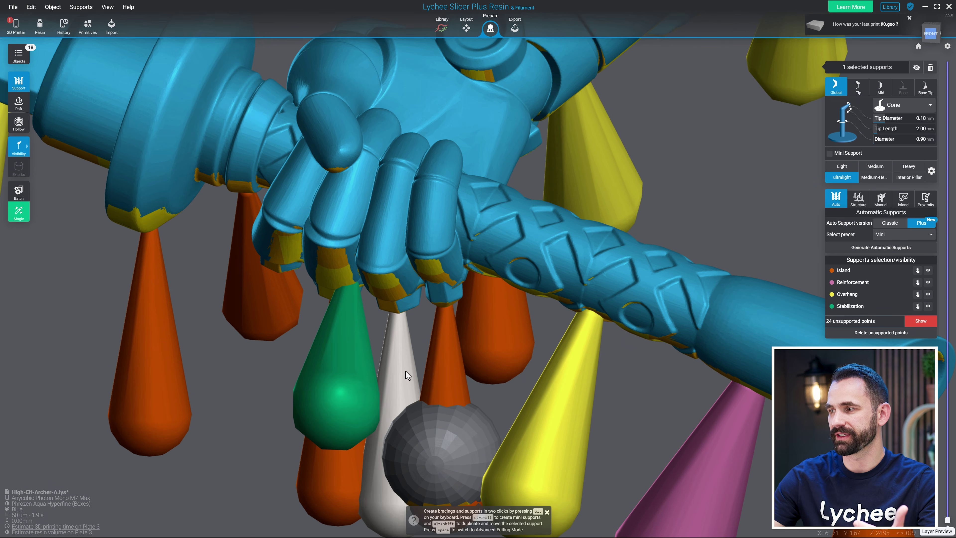
{"action": "right_click_drag", "start_coordinate": [406, 368], "coordinate": [475, 317]}
Step: Select the 1.3 mm sphere and move it against the underside of the sword hand's outer finger in layout mode, returning to support preparation
{"action": "left_click", "coordinate": [447, 413]}
{"action": "scroll", "coordinate": [518, 329], "scroll_direction": "down", "scroll_amount": 1}
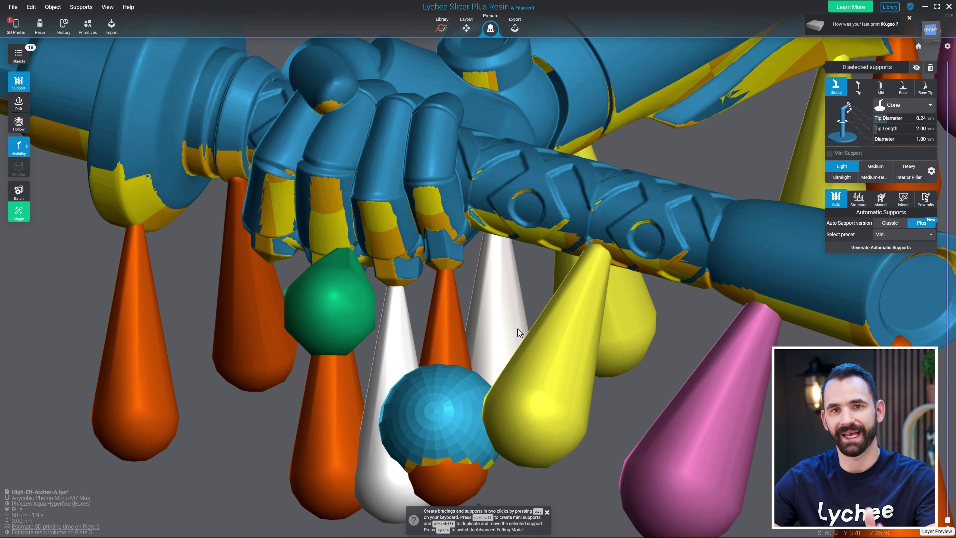
{"action": "left_click", "coordinate": [466, 29]}
{"action": "left_click_drag", "start_coordinate": [450, 477], "coordinate": [304, 446]}
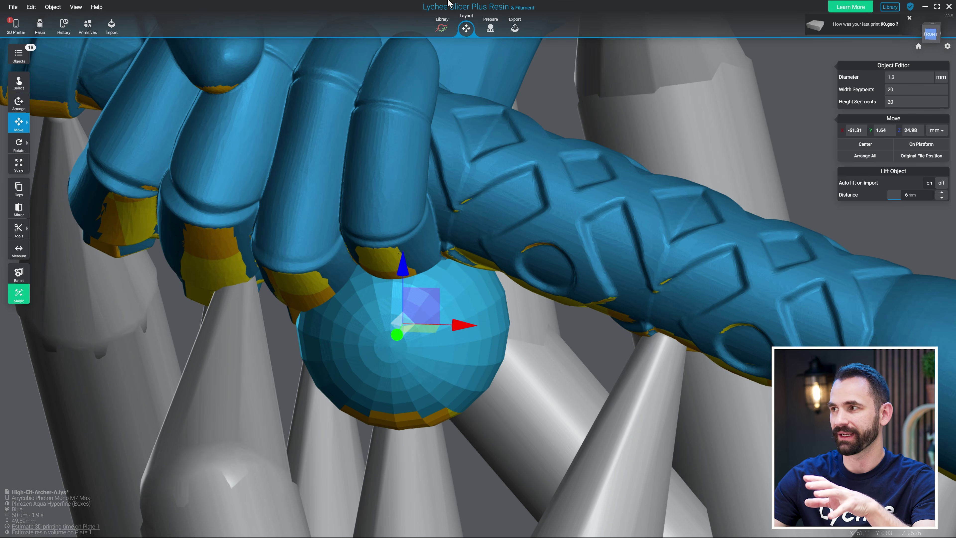
{"action": "left_click", "coordinate": [490, 30]}
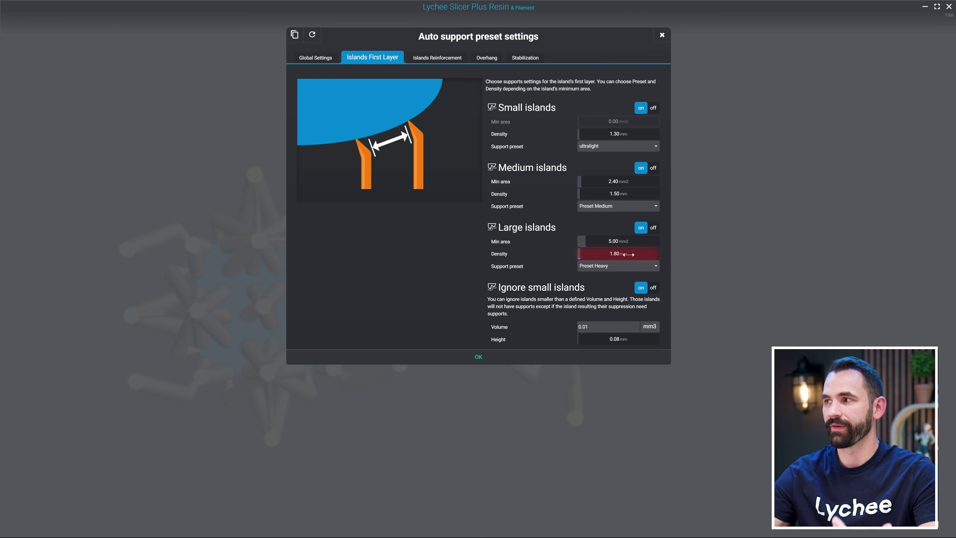
Step: Review the Islands Reinforcement settings, and examine the island, reinforcement and overhang supports on the flat and tilted cubes from below and from the front
{"action": "left_click", "coordinate": [418, 58]}
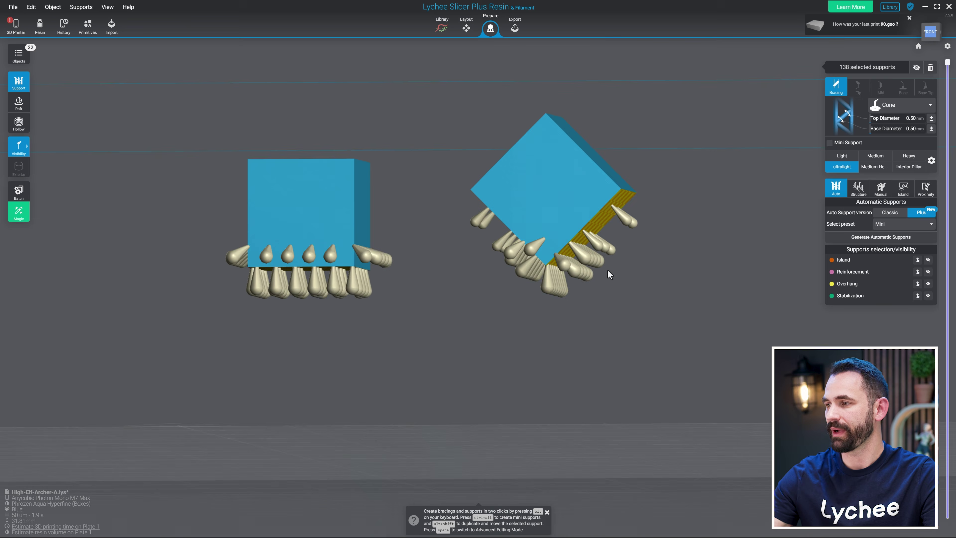
{"action": "right_click_drag", "start_coordinate": [609, 274], "coordinate": [437, 190]}
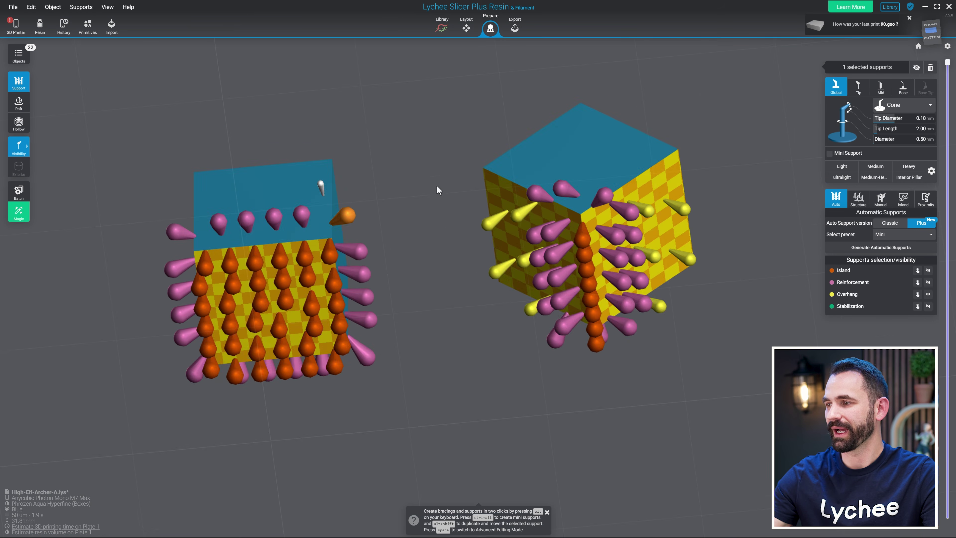
{"action": "middle_click_drag", "start_coordinate": [436, 186], "coordinate": [454, 139]}
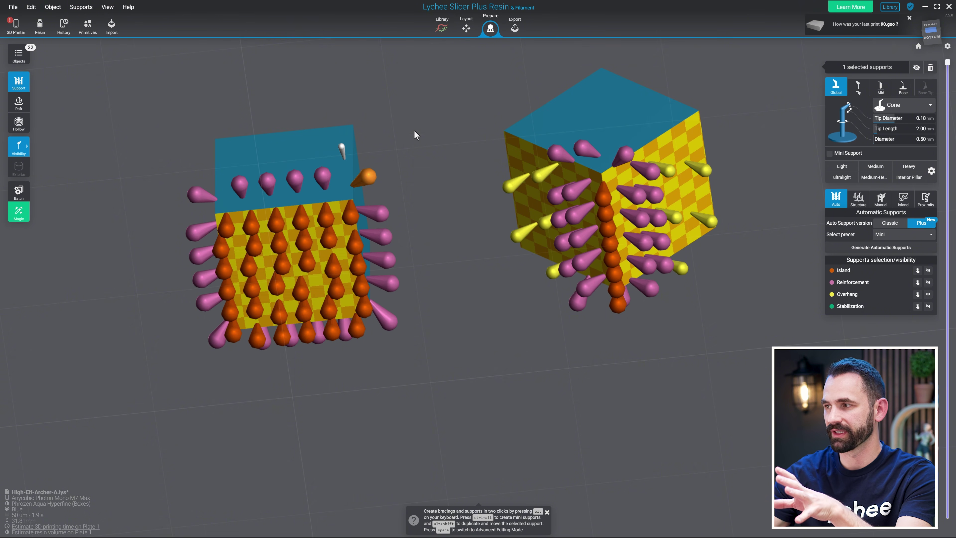
{"action": "right_click_drag", "start_coordinate": [414, 130], "coordinate": [487, 115]}
{"action": "middle_click_drag", "start_coordinate": [465, 126], "coordinate": [255, 114]}
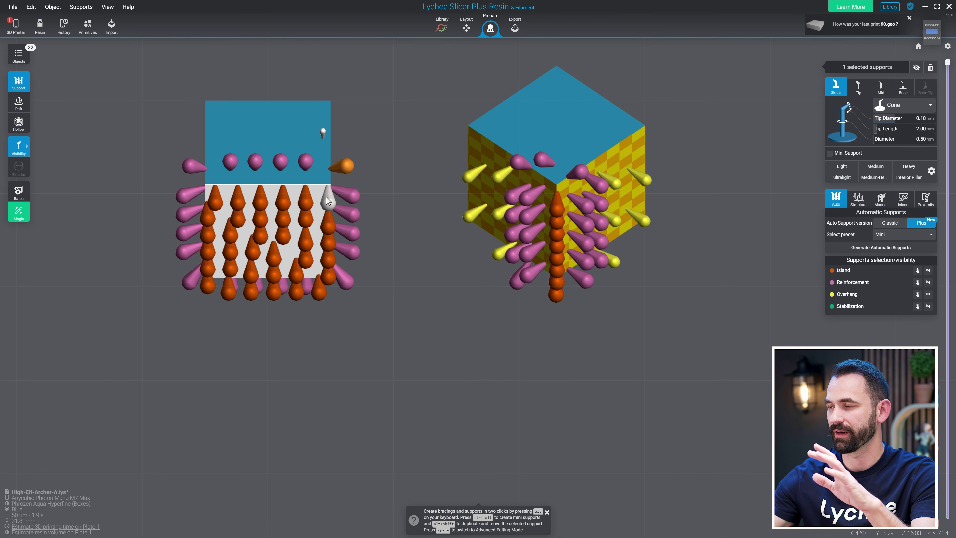
{"action": "scroll", "coordinate": [361, 218], "scroll_direction": "up", "scroll_amount": 4}
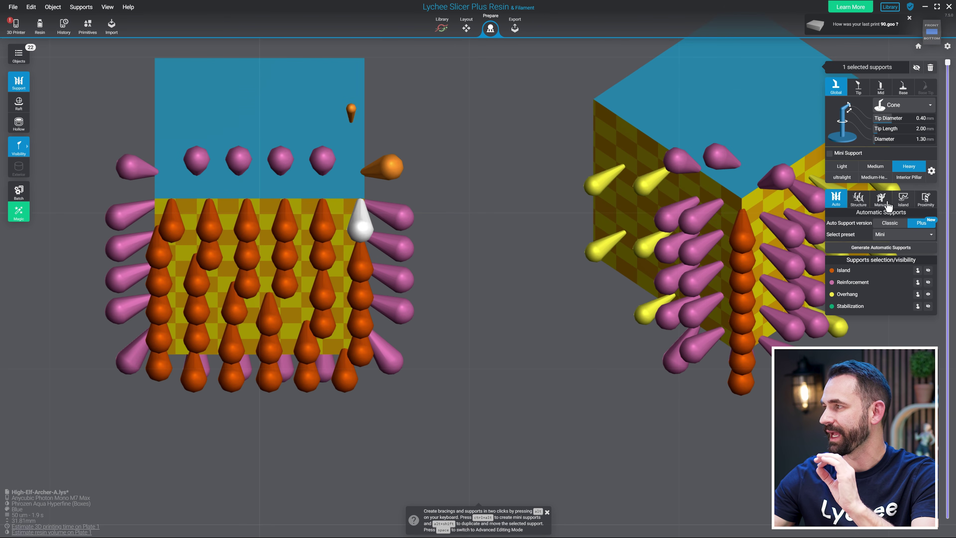
{"action": "right_click_drag", "start_coordinate": [441, 316], "coordinate": [512, 213]}
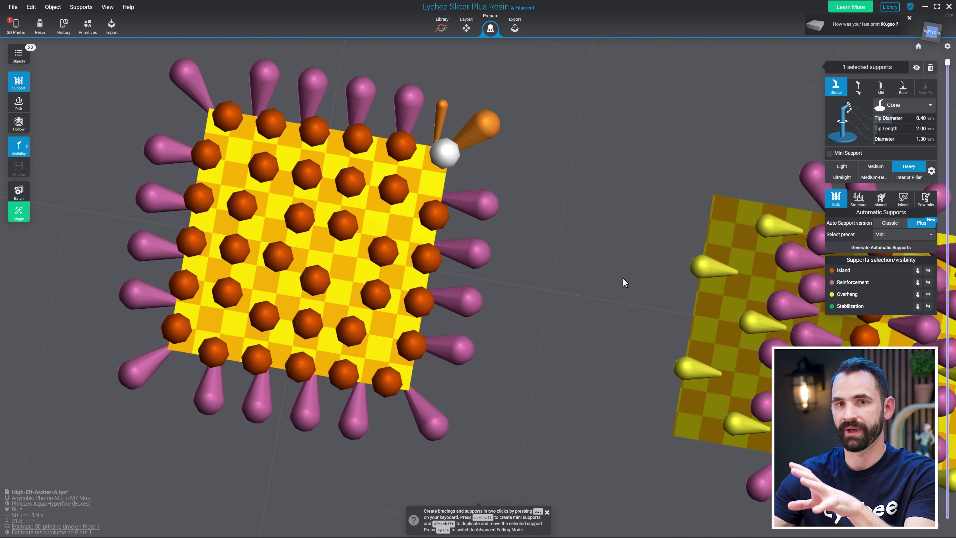
{"action": "right_click_drag", "start_coordinate": [623, 279], "coordinate": [331, 349]}
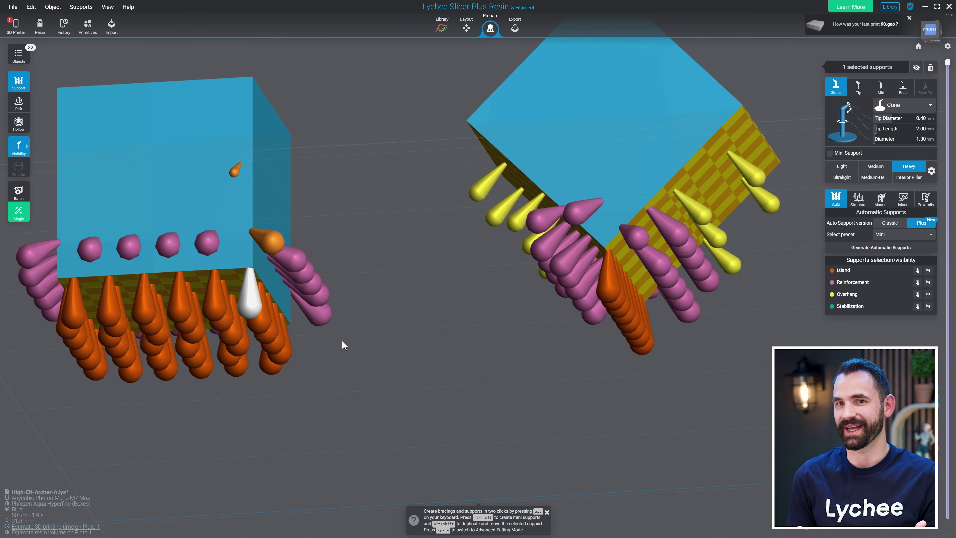
{"action": "right_click_drag", "start_coordinate": [342, 339], "coordinate": [336, 340]}
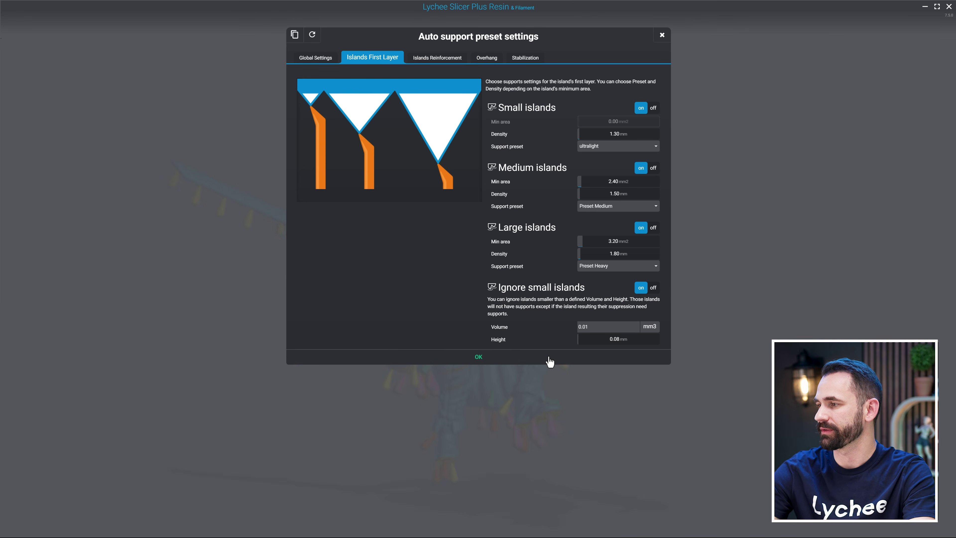
Step: Close the auto support preset settings and inspect the island supports beneath the figure's feet and cloth hems from the front and back
{"action": "left_click", "coordinate": [549, 362]}
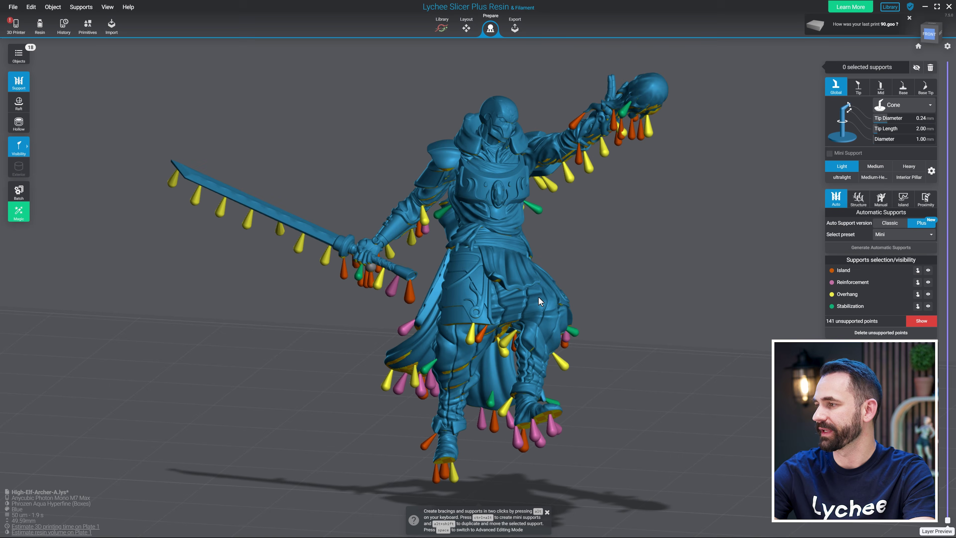
{"action": "scroll", "coordinate": [579, 241], "scroll_direction": "up", "scroll_amount": 5}
{"action": "left_click", "coordinate": [548, 292]}
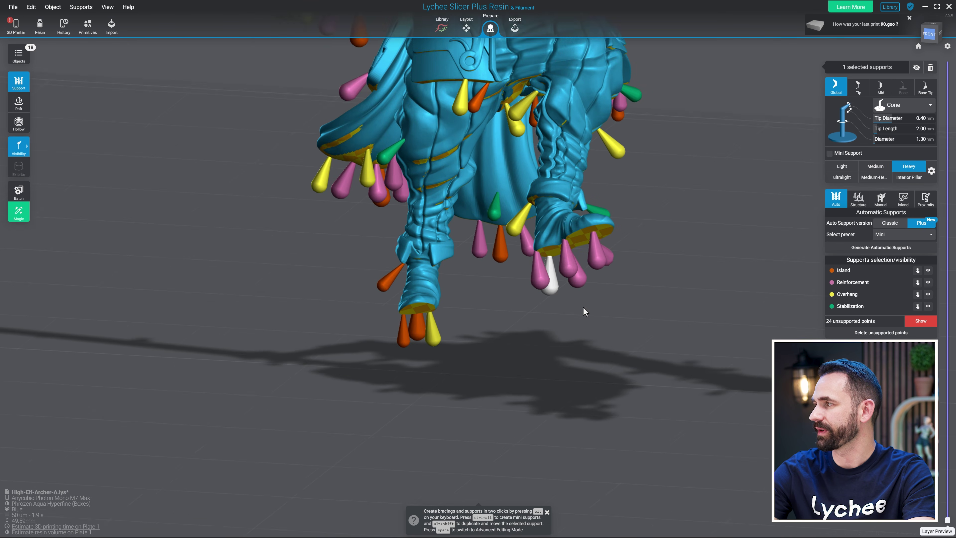
{"action": "scroll", "coordinate": [550, 295], "scroll_direction": "up", "scroll_amount": 5}
{"action": "scroll", "coordinate": [632, 275], "scroll_direction": "down", "scroll_amount": 5}
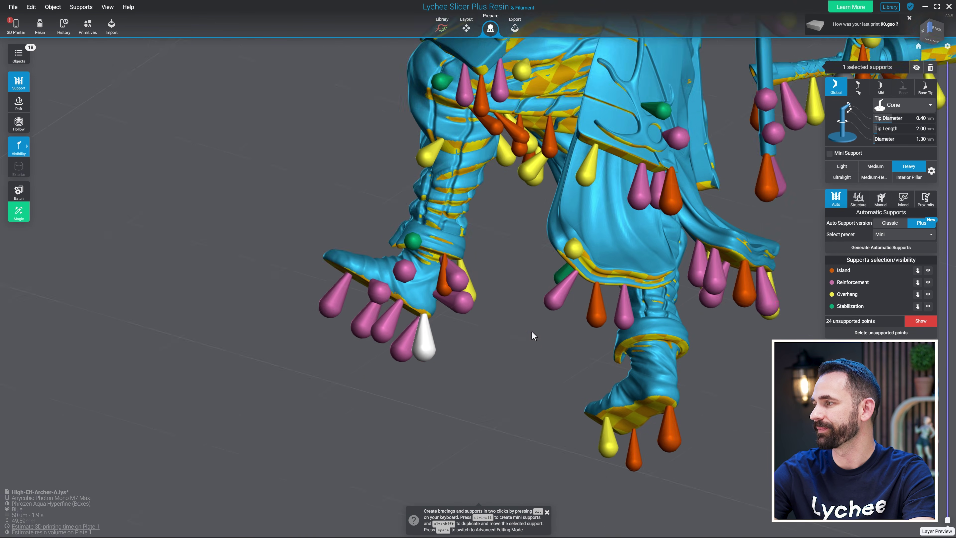
{"action": "left_click_drag", "start_coordinate": [533, 335], "coordinate": [681, 309]}
{"action": "scroll", "coordinate": [697, 293], "scroll_direction": "down", "scroll_amount": 3}
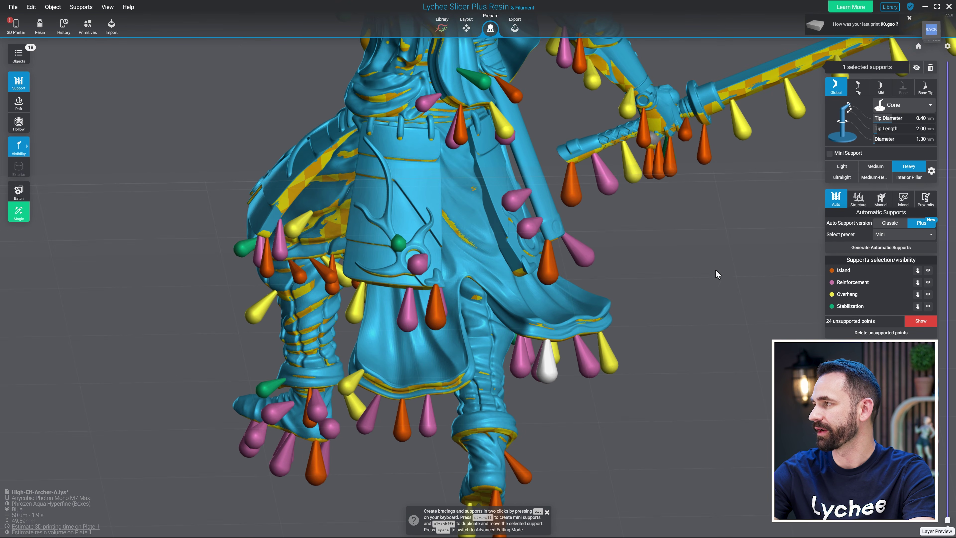
{"action": "left_click_drag", "start_coordinate": [692, 376], "coordinate": [691, 308]}
{"action": "scroll", "coordinate": [640, 311], "scroll_direction": "up", "scroll_amount": 5}
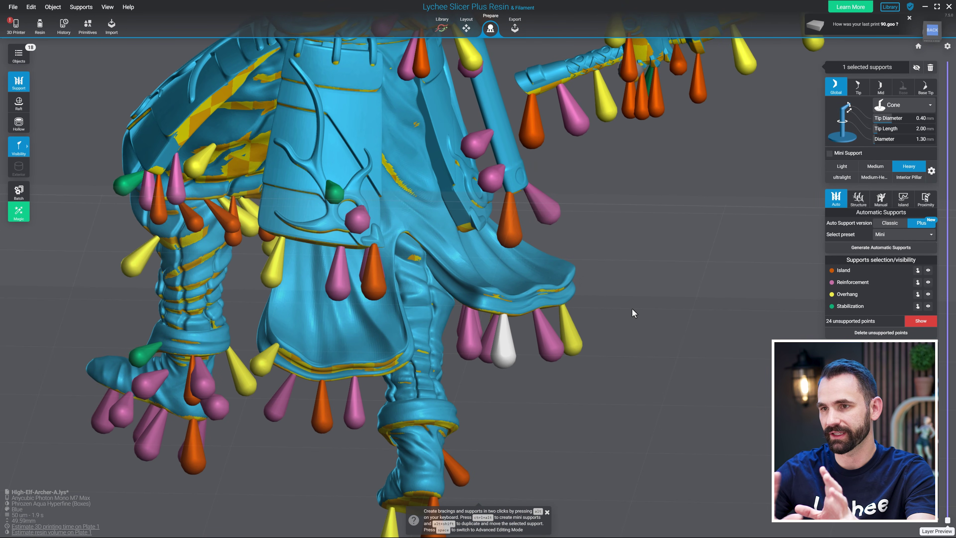
{"action": "right_click_drag", "start_coordinate": [631, 308], "coordinate": [546, 124]}
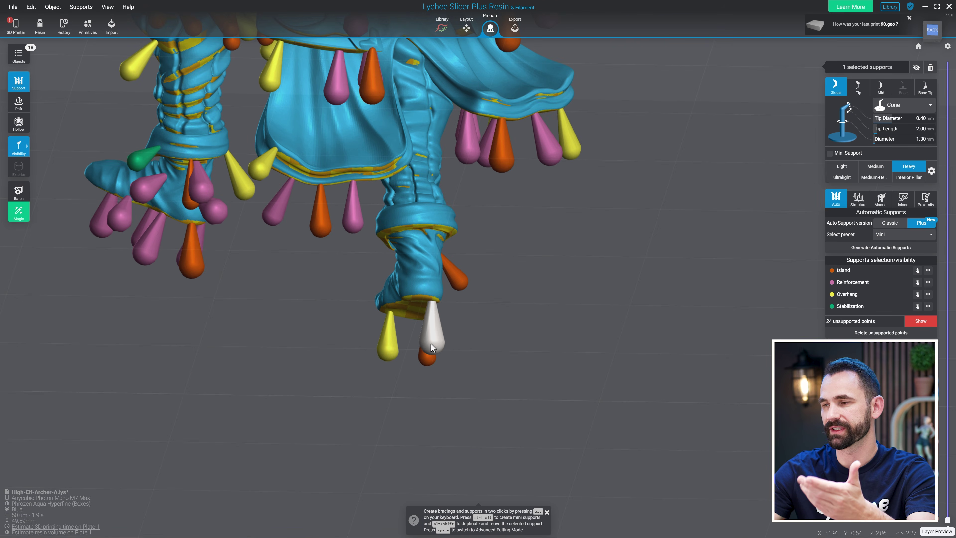
{"action": "right_click_drag", "start_coordinate": [430, 343], "coordinate": [514, 362]}
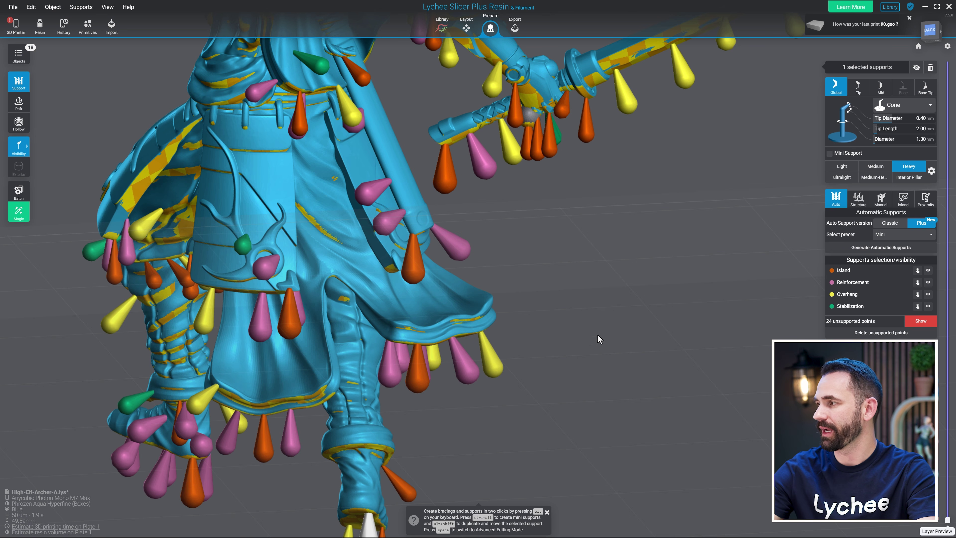
Step: Edit the Mini preset's Islands First Layer settings: set the large islands' minimum area to 5 mm² and adjust the medium islands' minimum area
{"action": "left_click", "coordinate": [910, 234]}
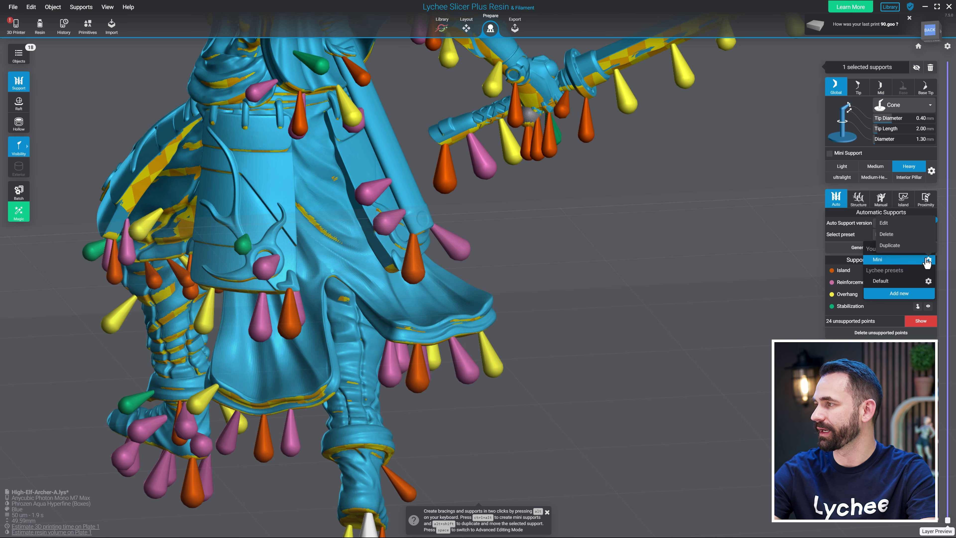
{"action": "left_click", "coordinate": [903, 224]}
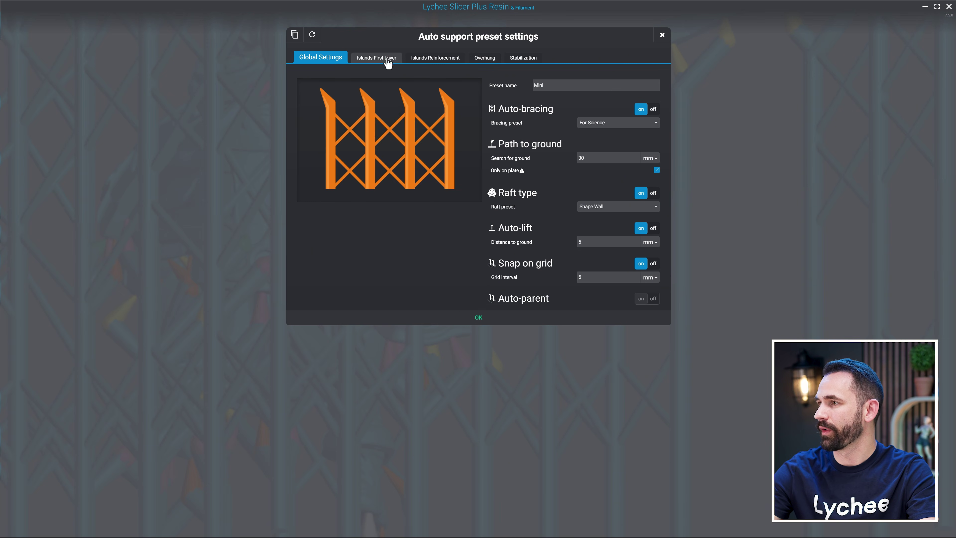
{"action": "left_click", "coordinate": [386, 59]}
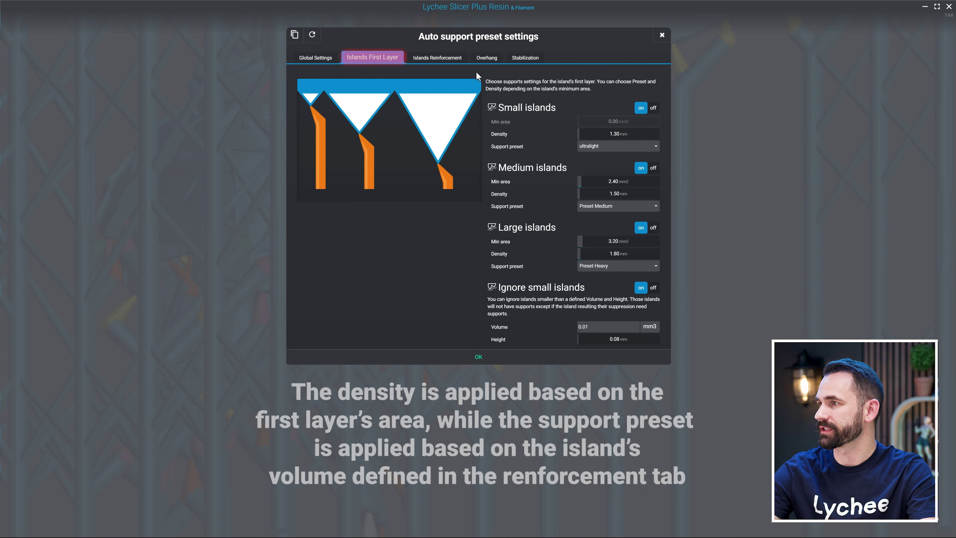
{"action": "left_click", "coordinate": [612, 243]}
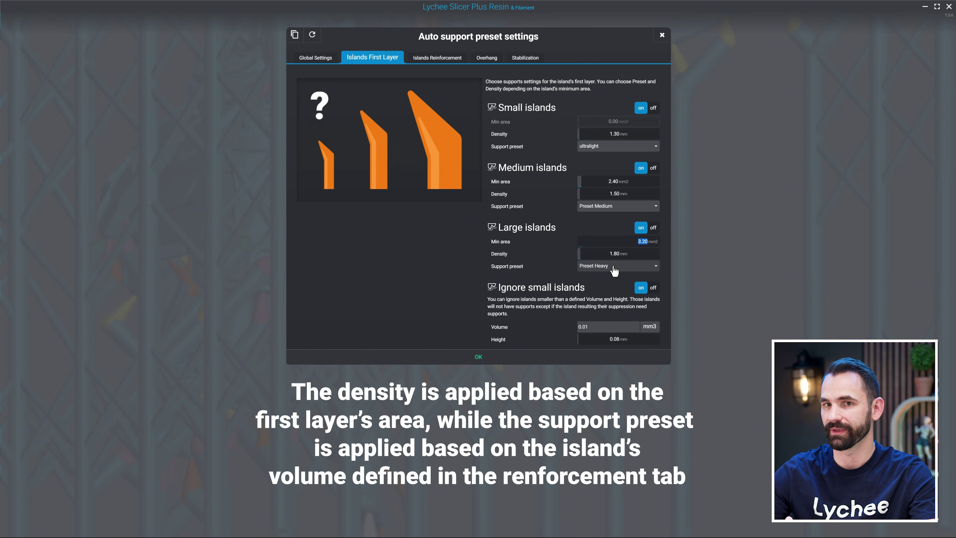
{"action": "mouse_move", "coordinate": [612, 256]}
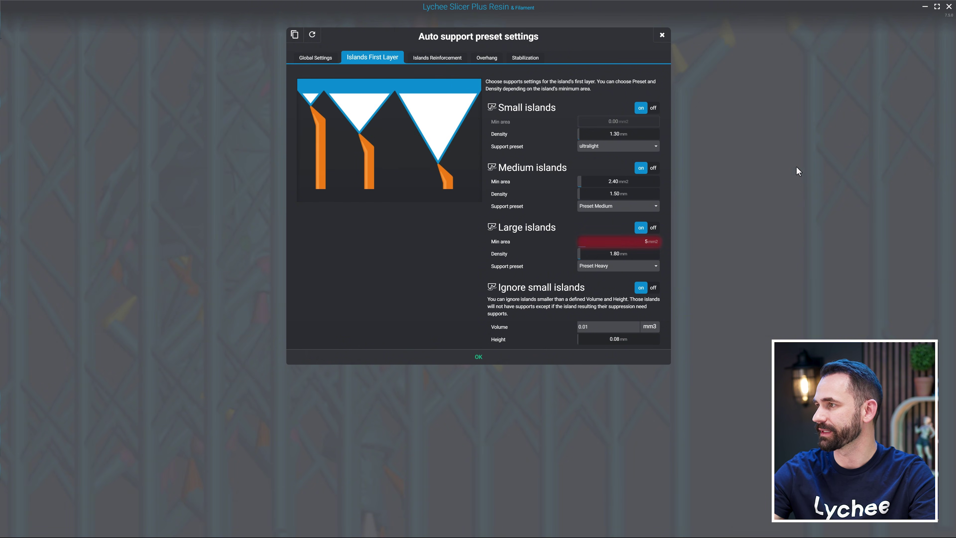
{"action": "left_click", "coordinate": [621, 181]}
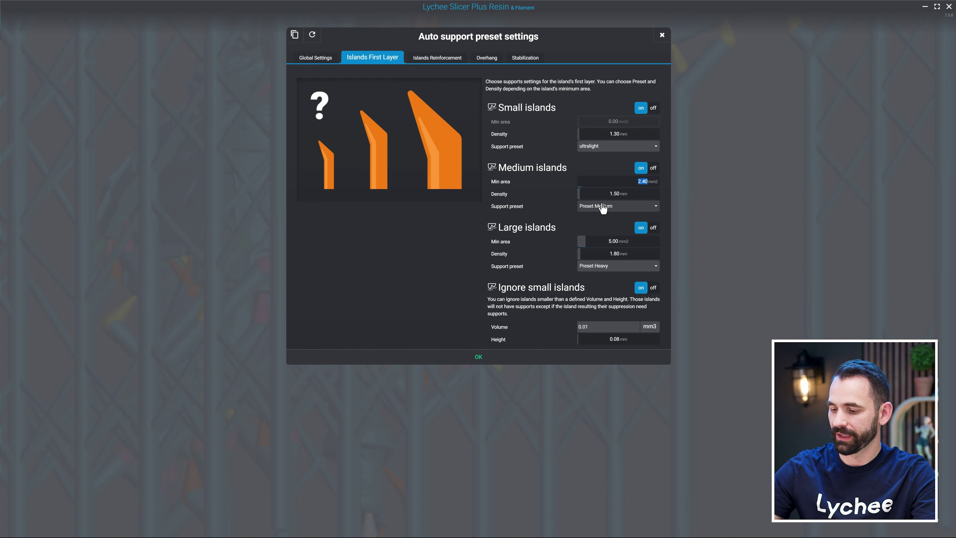
{"action": "left_click", "coordinate": [579, 357]}
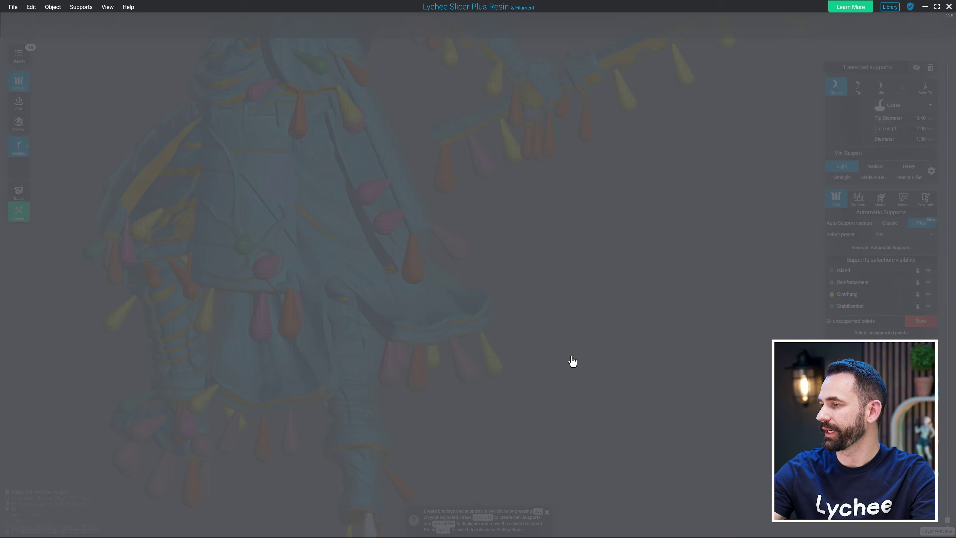
Step: Regenerate the automatic supports with the Mini preset, deleting all existing supports
{"action": "left_click_drag", "start_coordinate": [721, 369], "coordinate": [864, 337]}
{"action": "left_click", "coordinate": [865, 248]}
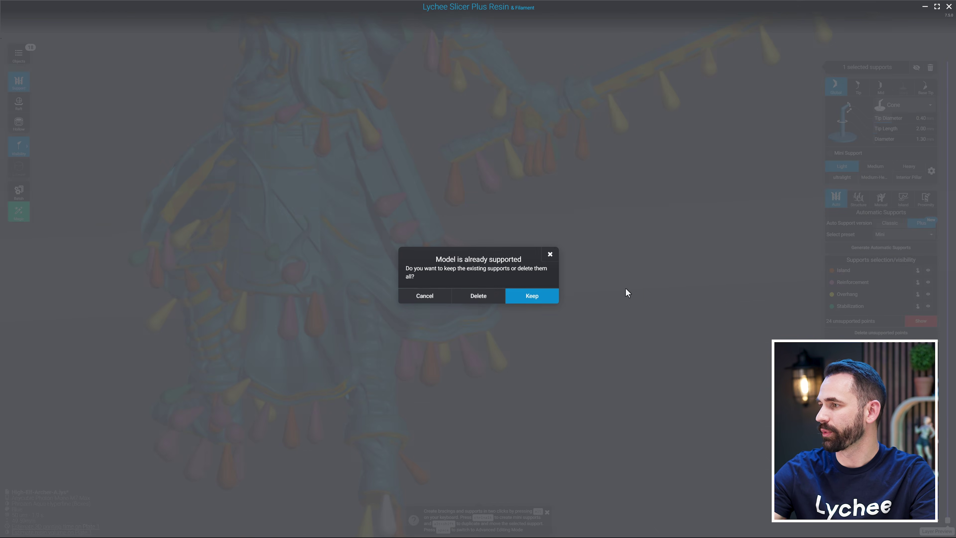
{"action": "left_click", "coordinate": [478, 296]}
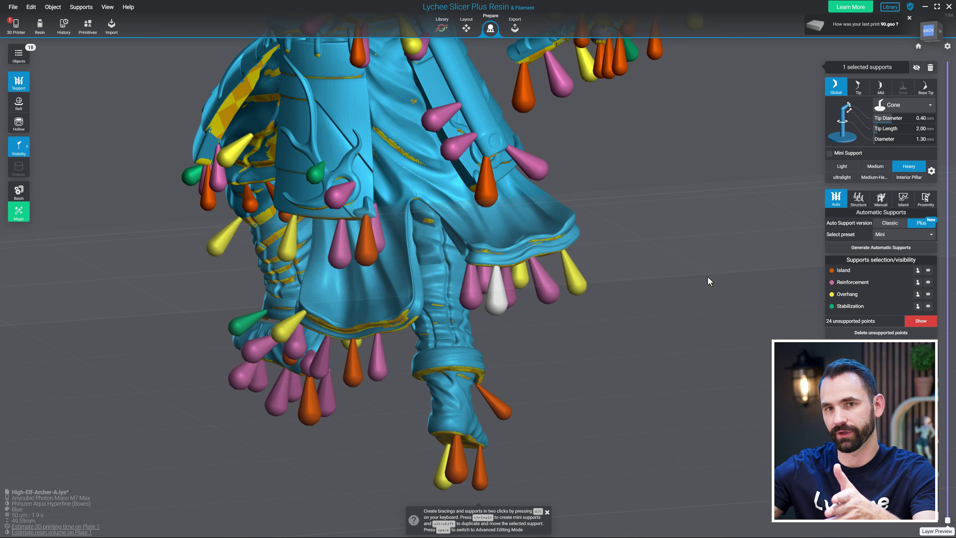
{"action": "scroll", "coordinate": [559, 309], "scroll_direction": "up", "scroll_amount": 3}
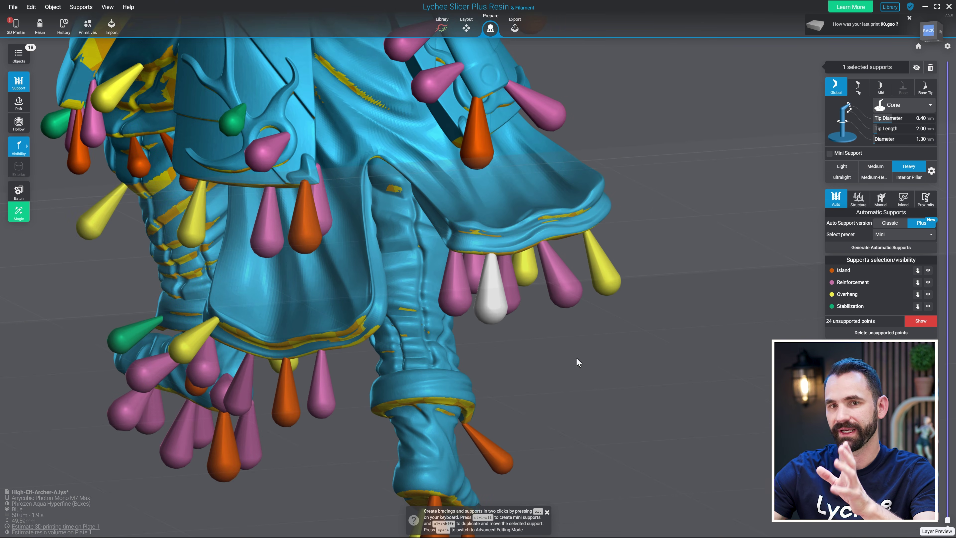
{"action": "middle_click_drag", "start_coordinate": [576, 359], "coordinate": [611, 218]}
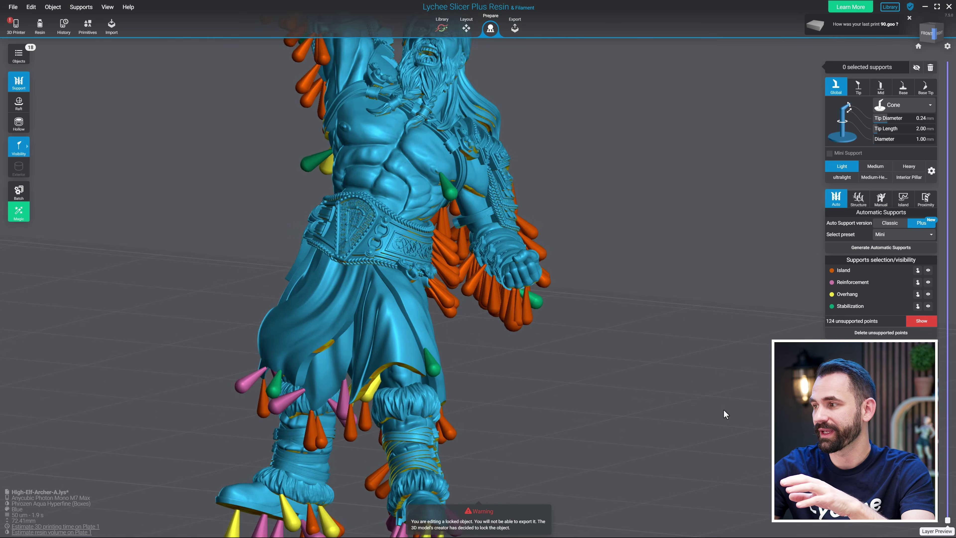
Step: Delete the dense clusters of island supports beneath the barbarian's forearm bracer and along the belt
{"action": "left_click_drag", "start_coordinate": [725, 414], "coordinate": [530, 315]}
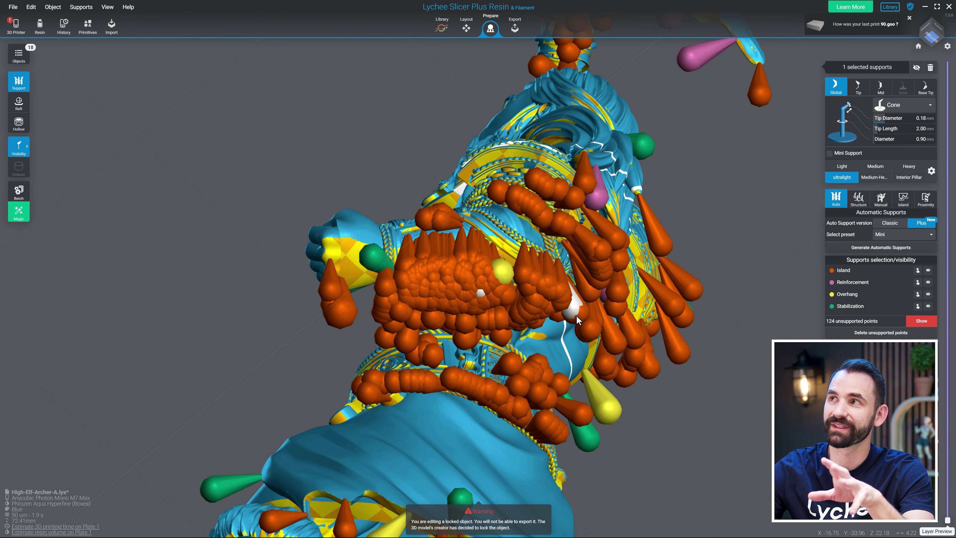
{"action": "left_click_drag", "start_coordinate": [577, 319], "coordinate": [535, 262]}
{"action": "key", "text": "ctrl+a"}
{"action": "key", "text": "Delete"}
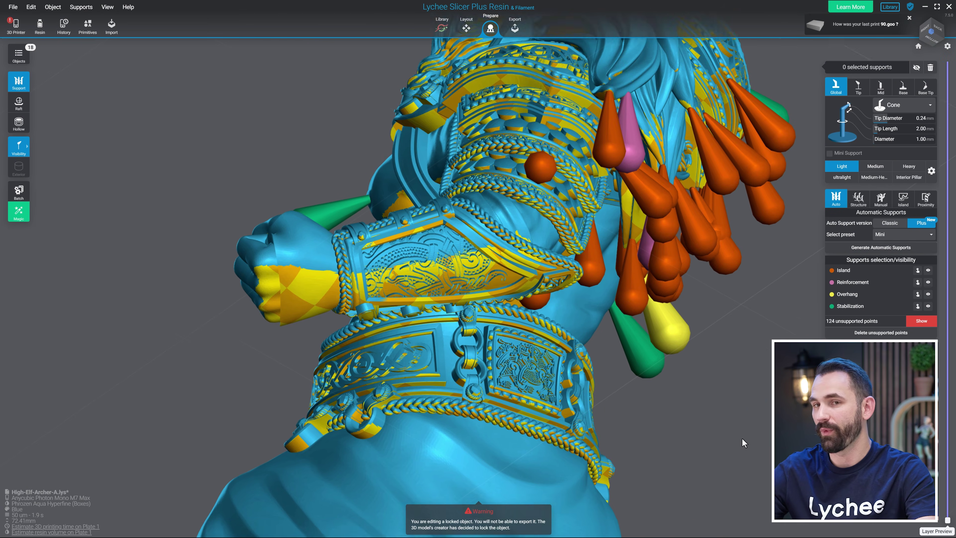
{"action": "left_click_drag", "start_coordinate": [743, 442], "coordinate": [736, 447]}
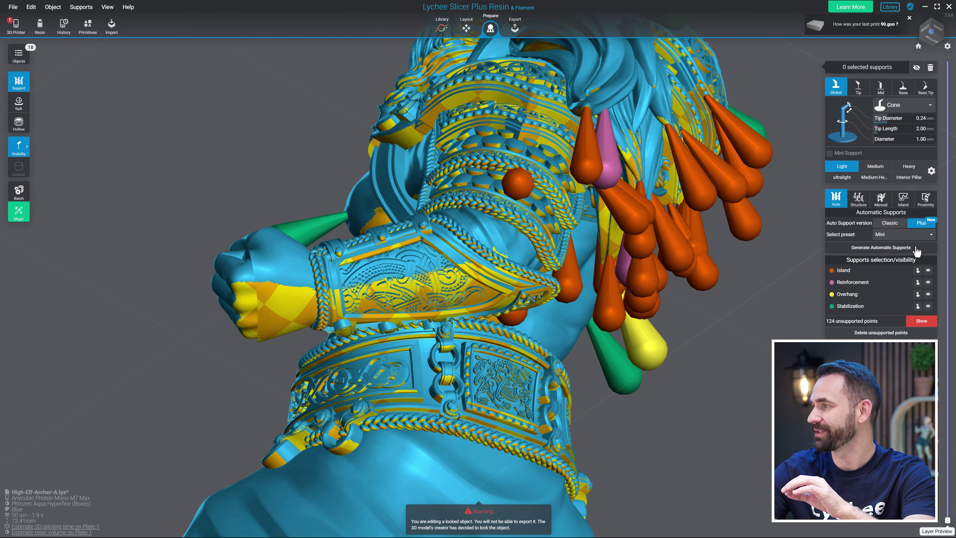
Step: Set the Mini preset to ignore islands smaller than 0.01 mm³ in volume and 0.08 mm in height, and regenerate the automatic supports
{"action": "left_click", "coordinate": [921, 237]}
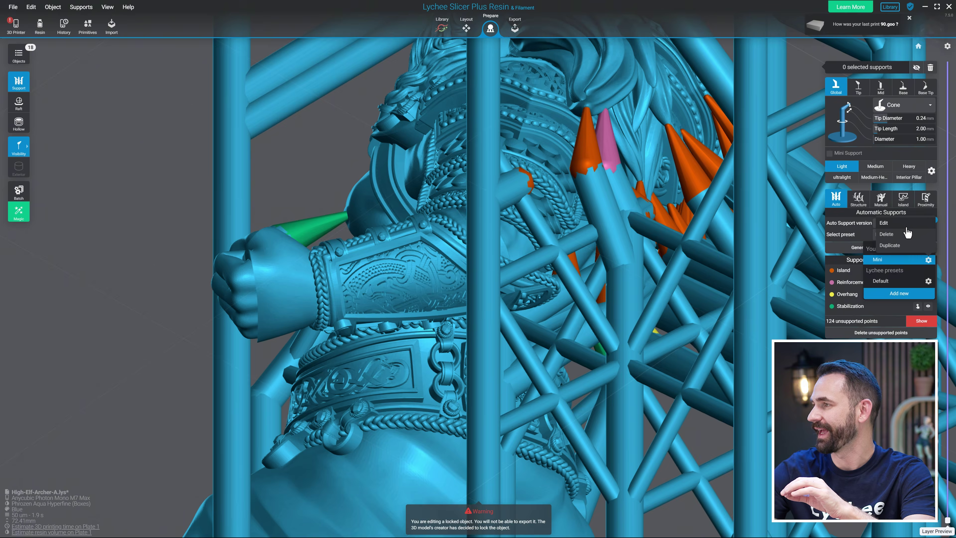
{"action": "left_click", "coordinate": [900, 223]}
{"action": "left_click", "coordinate": [359, 60]}
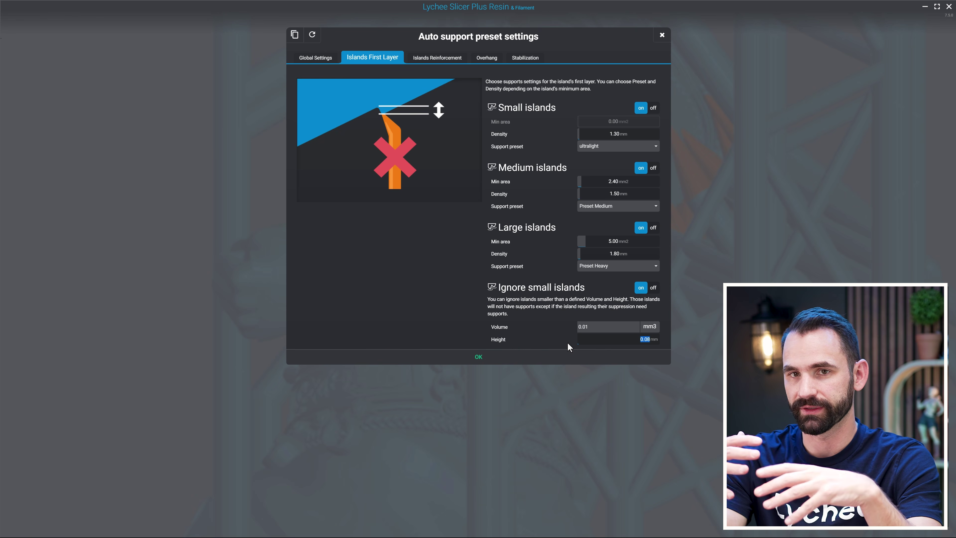
{"action": "left_click", "coordinate": [550, 361]}
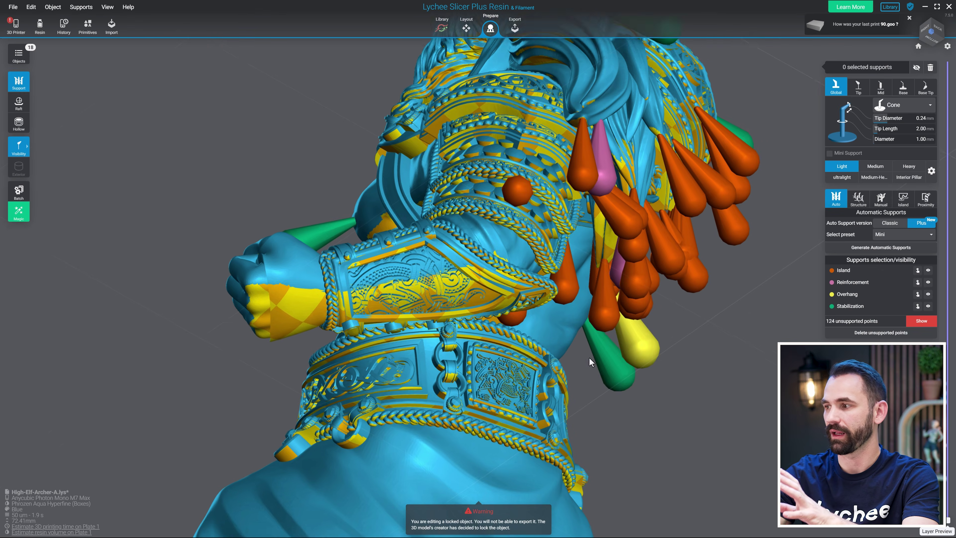
{"action": "left_click", "coordinate": [909, 248]}
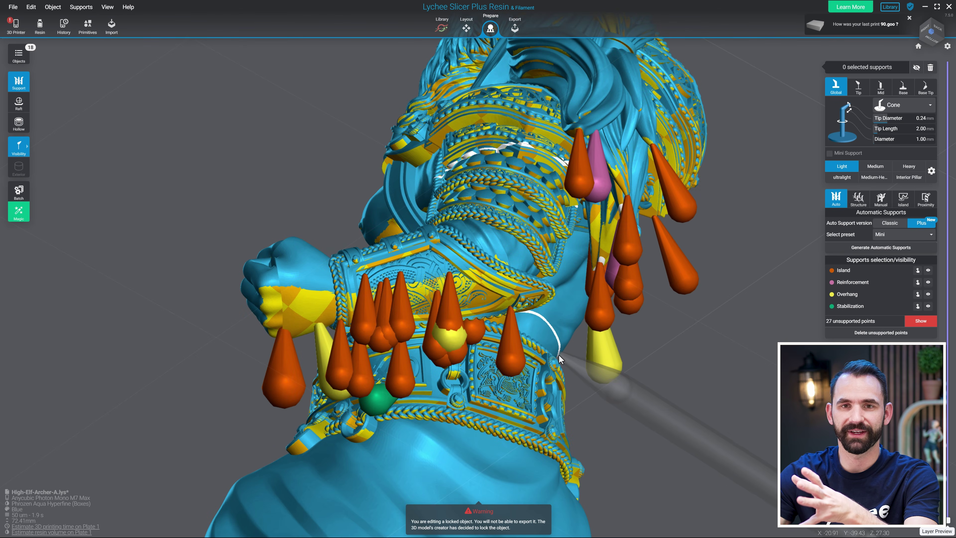
Step: Examine the regenerated island supports beneath the barbarian's forearm bracer, selecting one of them for a closer look
{"action": "scroll", "coordinate": [475, 340], "scroll_direction": "up", "scroll_amount": 3}
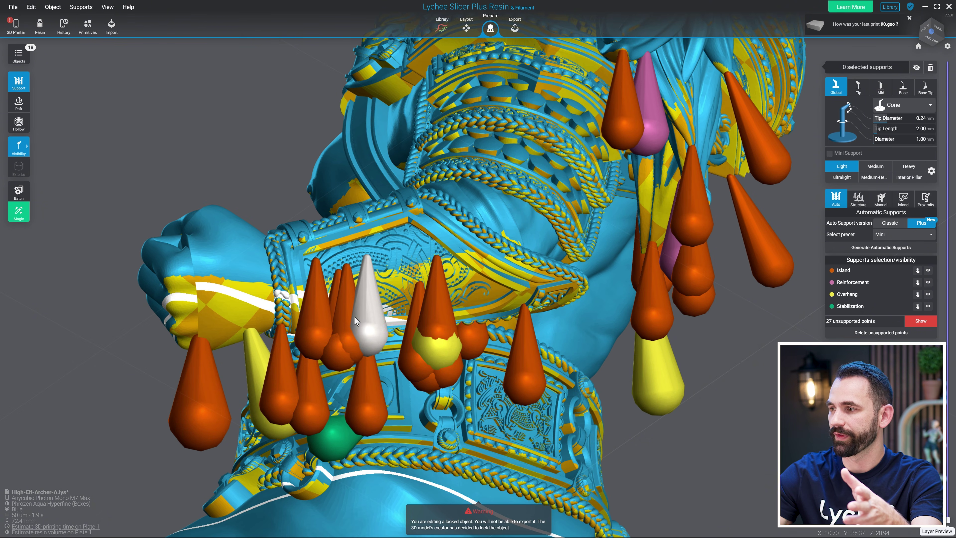
{"action": "left_click", "coordinate": [354, 316]}
{"action": "scroll", "coordinate": [352, 378], "scroll_direction": "up", "scroll_amount": 5}
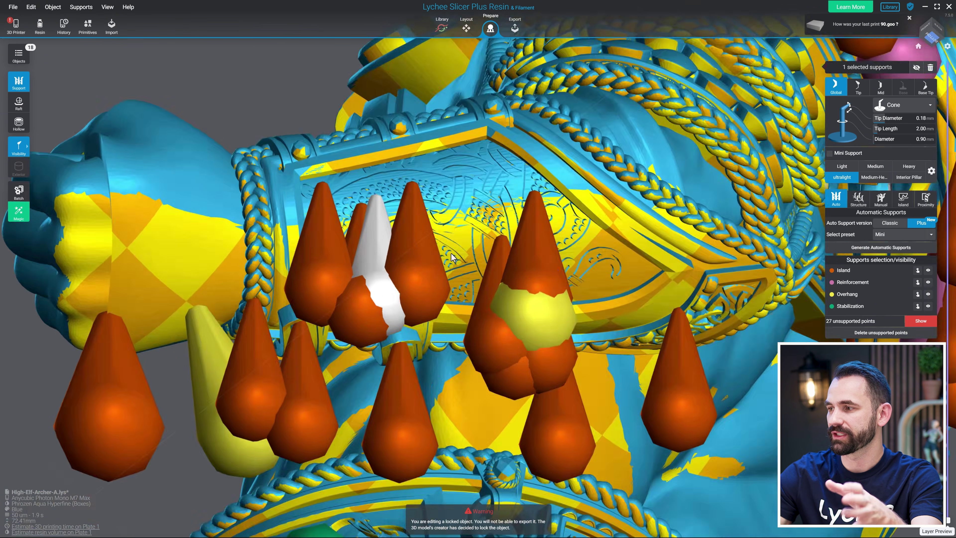
{"action": "scroll", "coordinate": [440, 260], "scroll_direction": "down", "scroll_amount": 3}
{"action": "right_click_drag", "start_coordinate": [429, 268], "coordinate": [529, 305]}
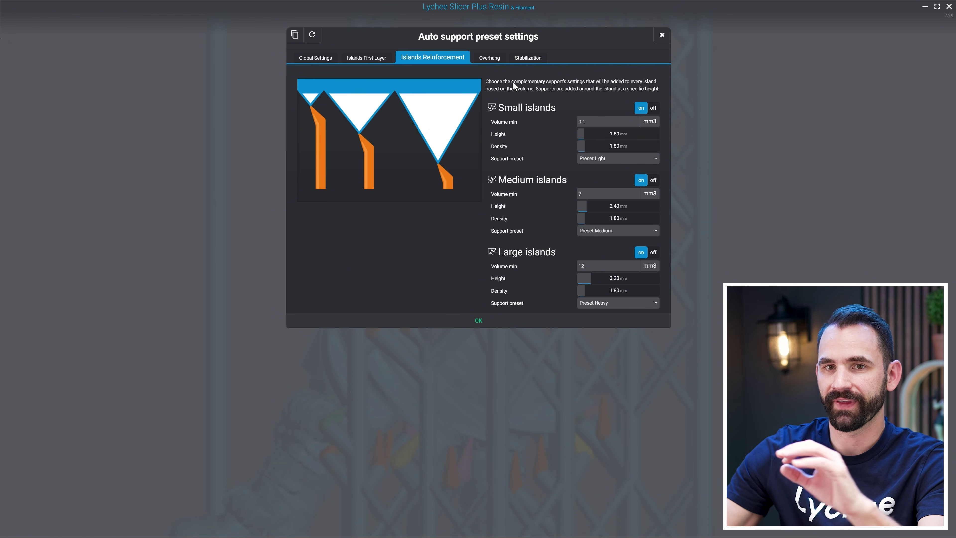
Step: Review the small islands' volume, height, density and support preset in Islands Reinforcement, comparing the density with the Islands First Layer one
{"action": "left_click", "coordinate": [607, 121]}
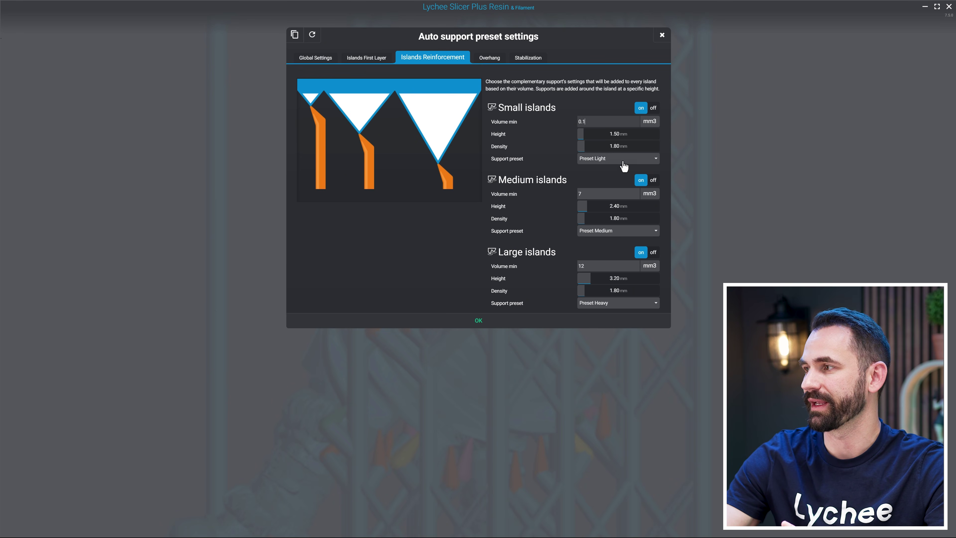
{"action": "left_click", "coordinate": [623, 160]}
{"action": "left_click", "coordinate": [628, 164]}
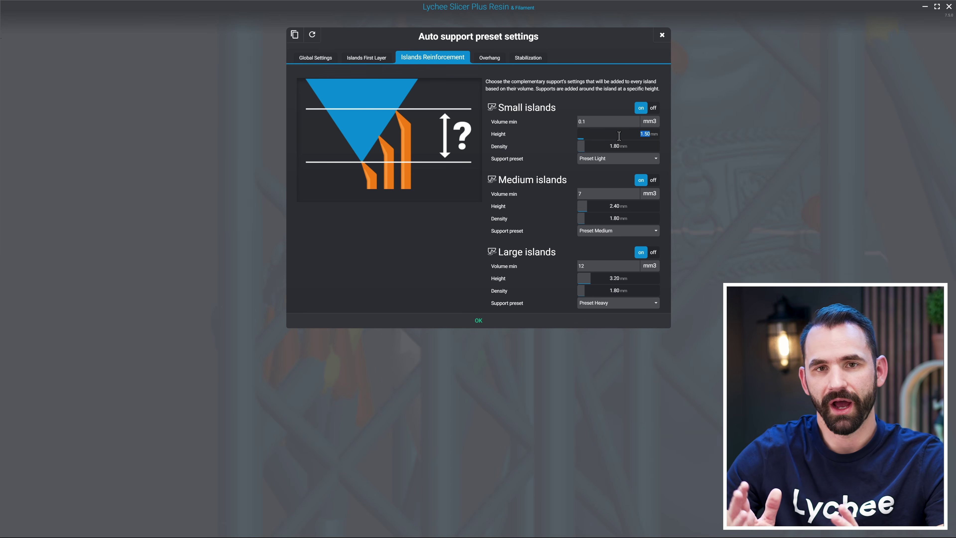
{"action": "left_click", "coordinate": [627, 146]}
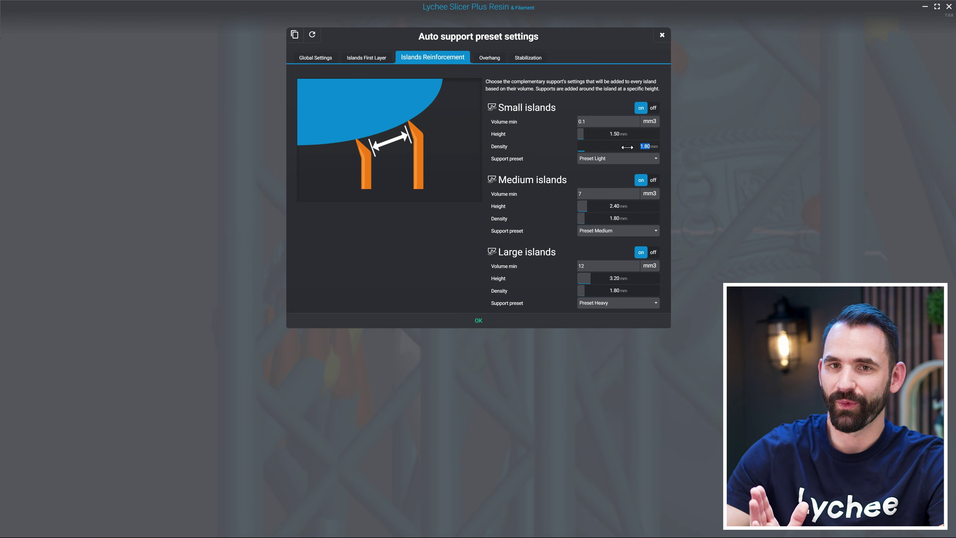
{"action": "left_click", "coordinate": [352, 59]}
{"action": "left_click", "coordinate": [624, 133]}
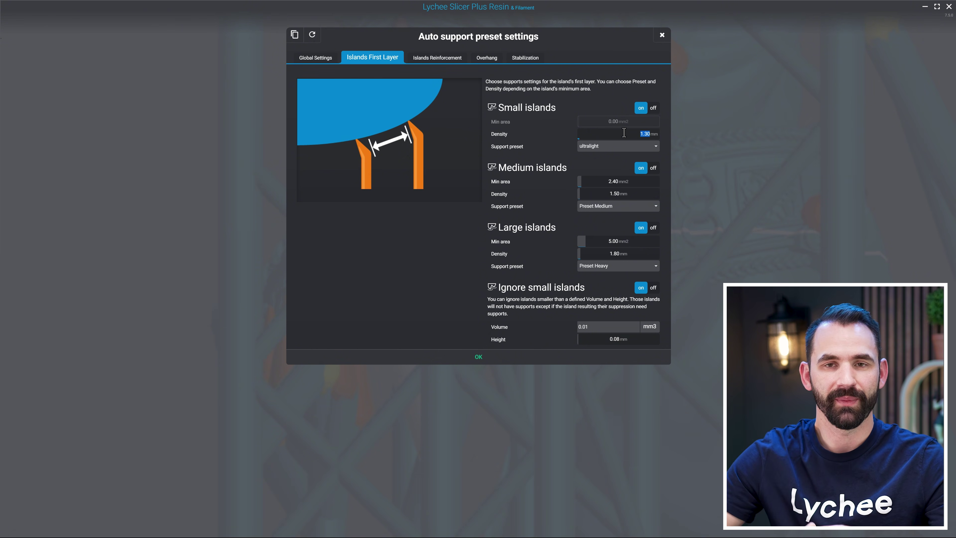
{"action": "left_click", "coordinate": [414, 59]}
{"action": "left_click", "coordinate": [644, 147]}
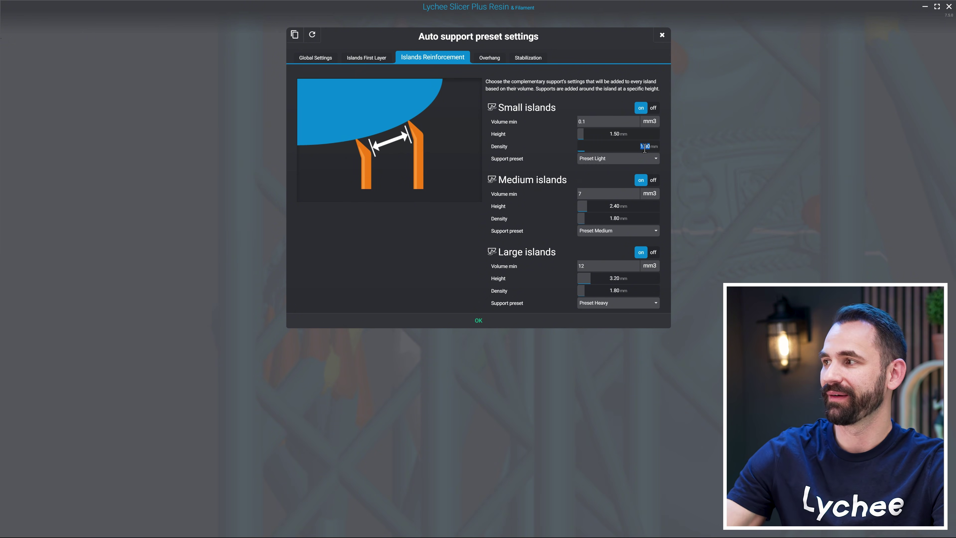
{"action": "left_click_drag", "start_coordinate": [609, 132], "coordinate": [607, 131]}
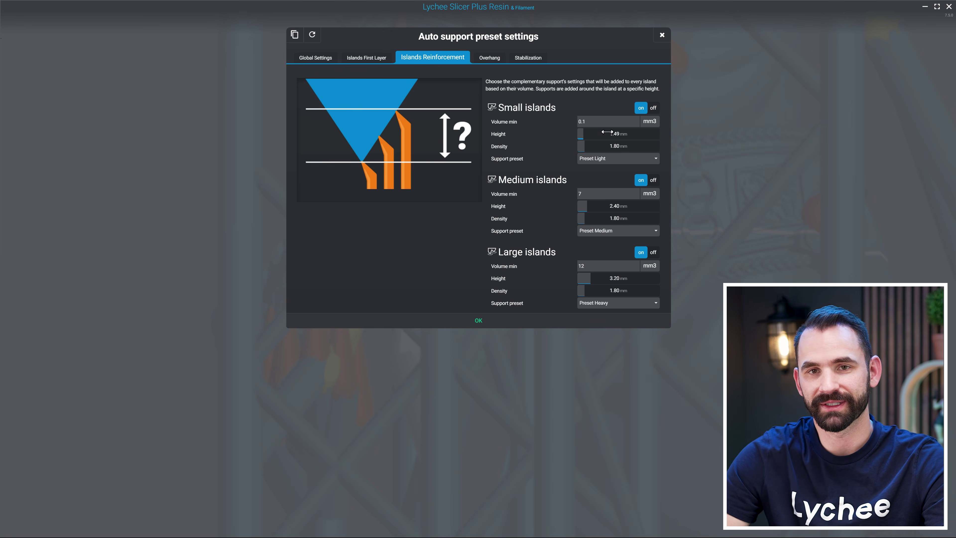
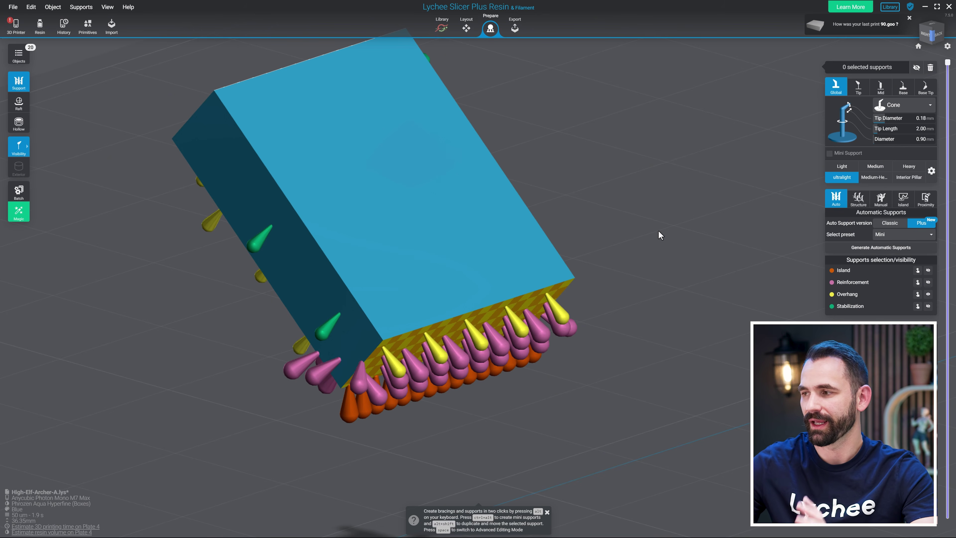
Step: Select the jacket model and examine its overhang supports inside and along the hem, from below and from the back
{"action": "left_click_drag", "start_coordinate": [657, 230], "coordinate": [120, 177]}
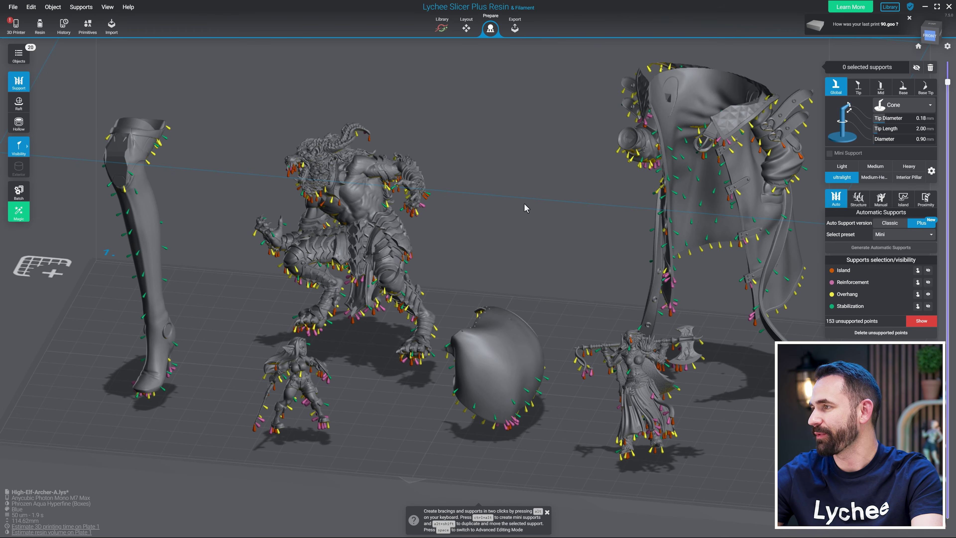
{"action": "left_click", "coordinate": [645, 167]}
{"action": "left_click_drag", "start_coordinate": [338, 335], "coordinate": [129, 85]}
{"action": "scroll", "coordinate": [544, 292], "scroll_direction": "up", "scroll_amount": 5}
{"action": "scroll", "coordinate": [618, 387], "scroll_direction": "up", "scroll_amount": 5}
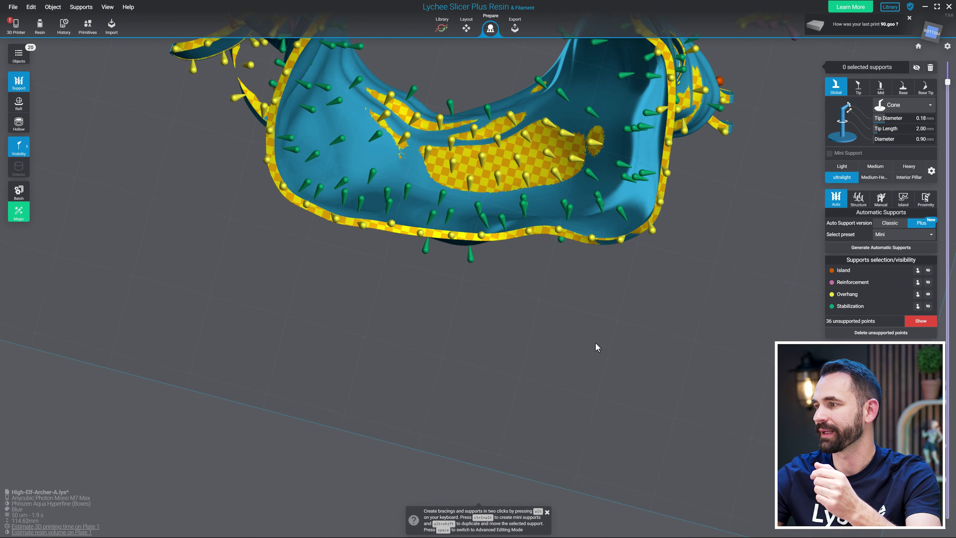
{"action": "left_click_drag", "start_coordinate": [536, 312], "coordinate": [126, 417]}
{"action": "scroll", "coordinate": [596, 424], "scroll_direction": "up", "scroll_amount": 4}
{"action": "left_click_drag", "start_coordinate": [596, 425], "coordinate": [640, 352]}
{"action": "scroll", "coordinate": [352, 333], "scroll_direction": "up", "scroll_amount": 4}
{"action": "scroll", "coordinate": [337, 284], "scroll_direction": "down", "scroll_amount": 2}
{"action": "left_click_drag", "start_coordinate": [337, 284], "coordinate": [617, 386]}
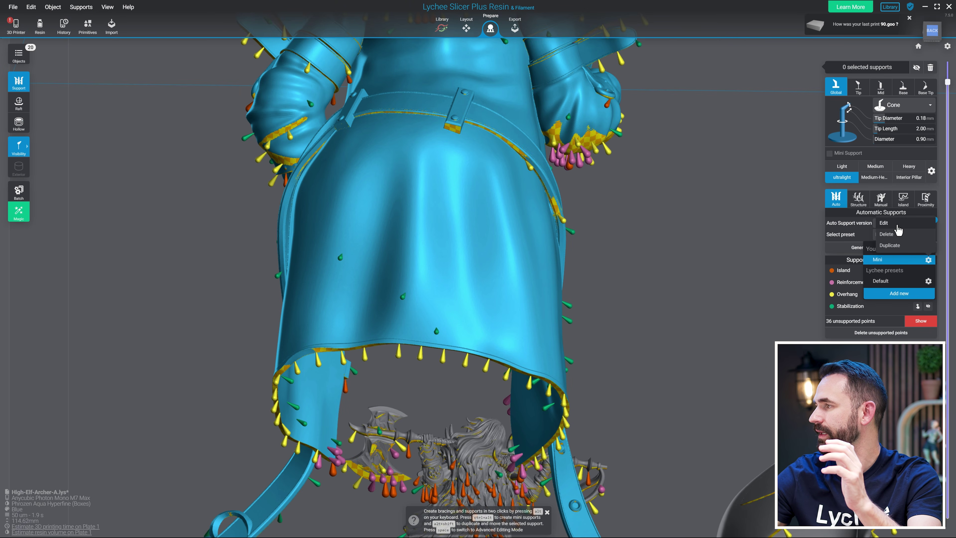
Step: Set the Mini preset's overhang support density to 3 mm and regenerate the jacket's automatic supports, deleting the existing ones
{"action": "left_click", "coordinate": [897, 224]}
{"action": "left_click", "coordinate": [476, 61]}
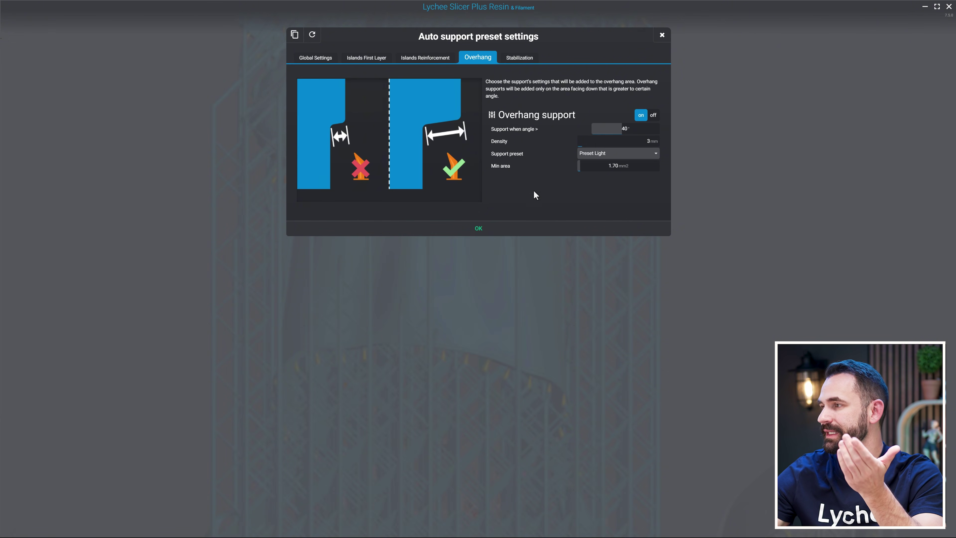
{"action": "left_click", "coordinate": [520, 232]}
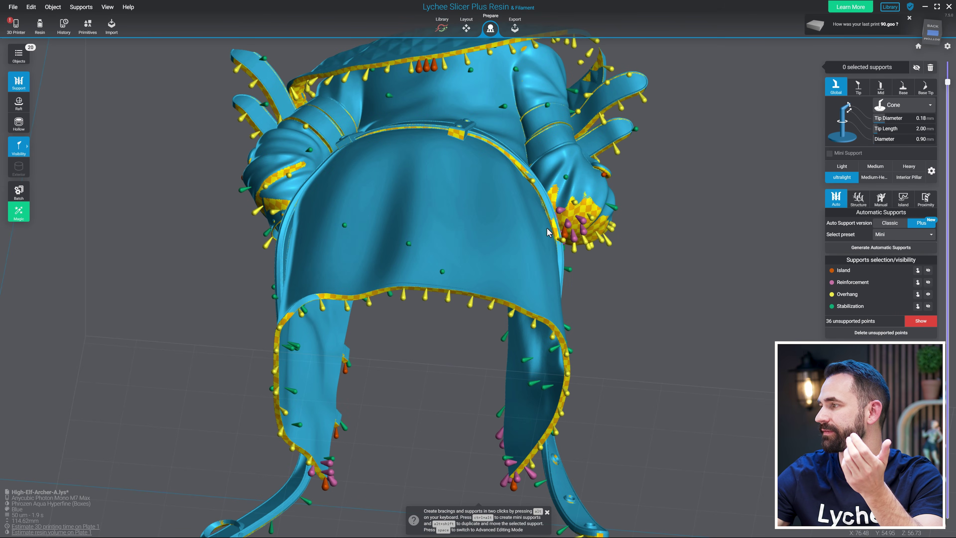
{"action": "left_click", "coordinate": [864, 249]}
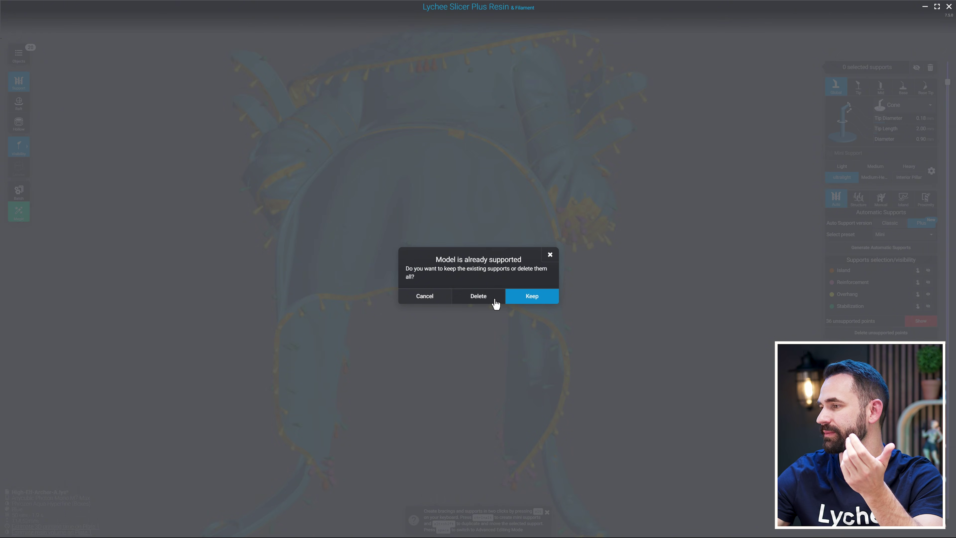
{"action": "left_click", "coordinate": [494, 298]}
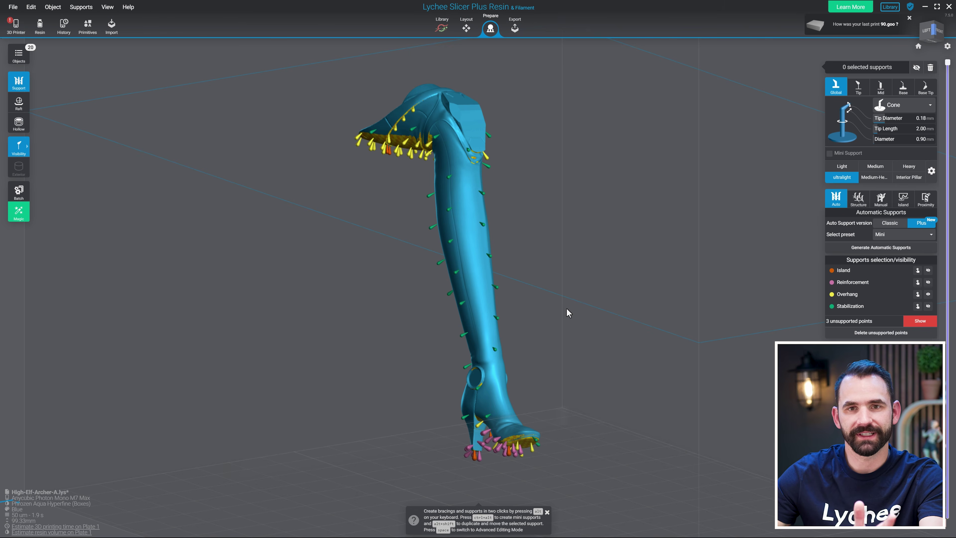
Step: Turn off stabilization supports in the Mini preset and regenerate the boot leg's automatic supports, deleting the existing ones
{"action": "right_click_drag", "start_coordinate": [568, 312], "coordinate": [602, 289]}
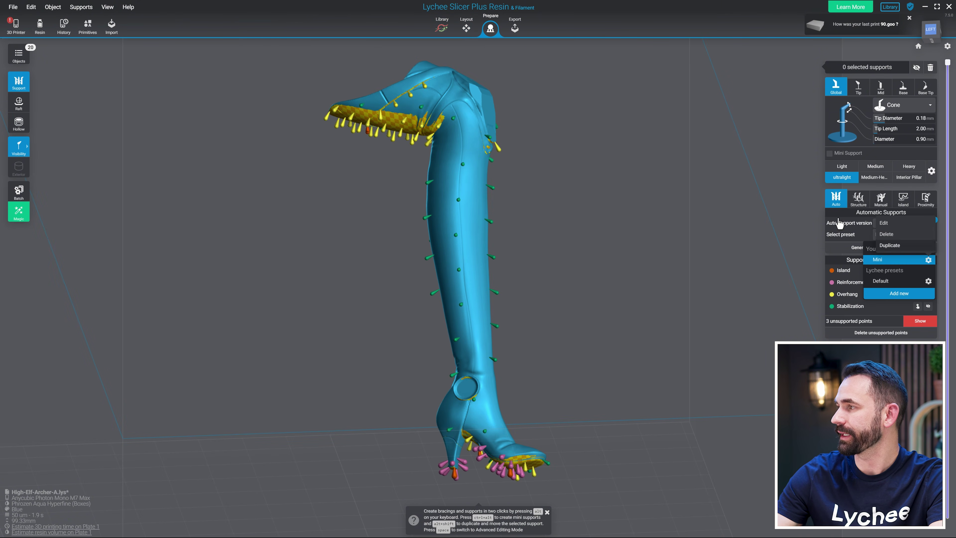
{"action": "left_click", "coordinate": [905, 222]}
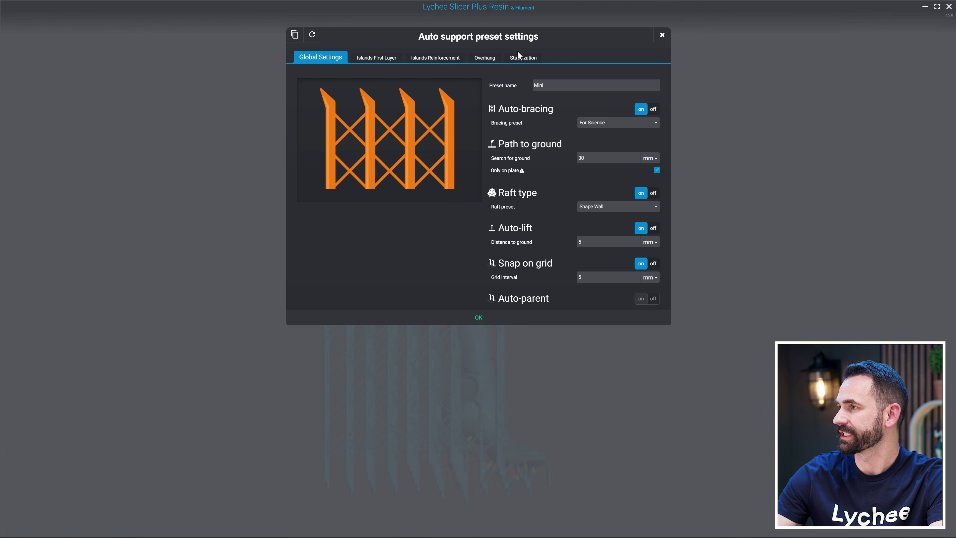
{"action": "left_click", "coordinate": [518, 54]}
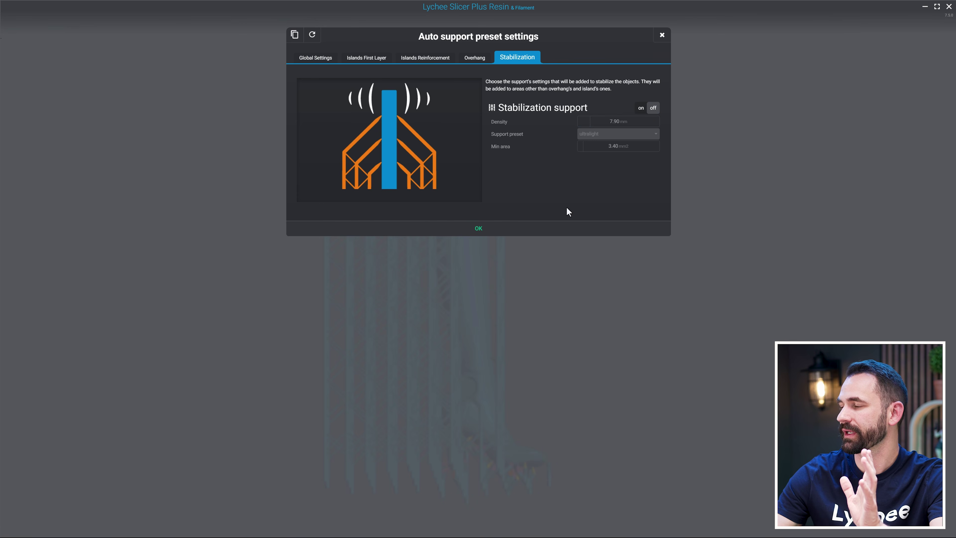
{"action": "left_click", "coordinate": [549, 229]}
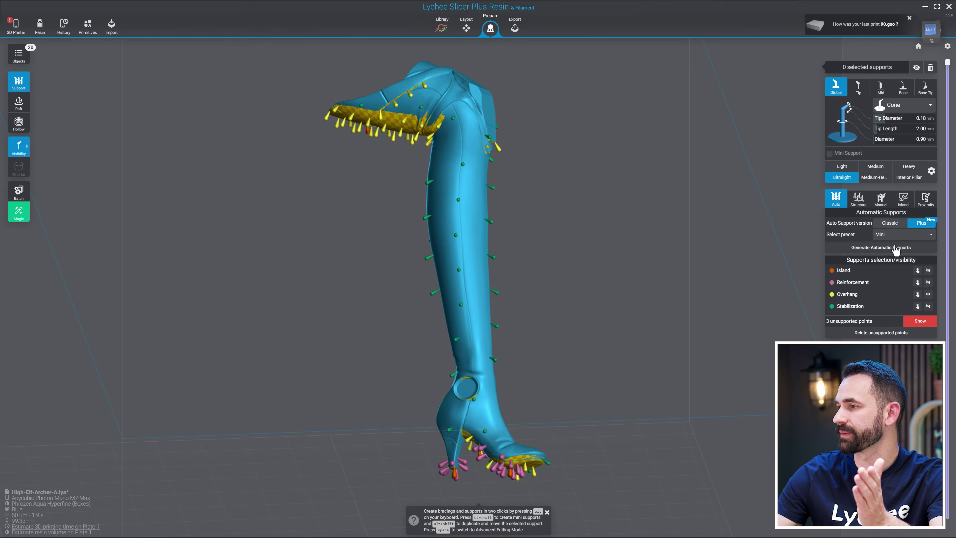
{"action": "left_click", "coordinate": [896, 248]}
{"action": "left_click", "coordinate": [478, 295]}
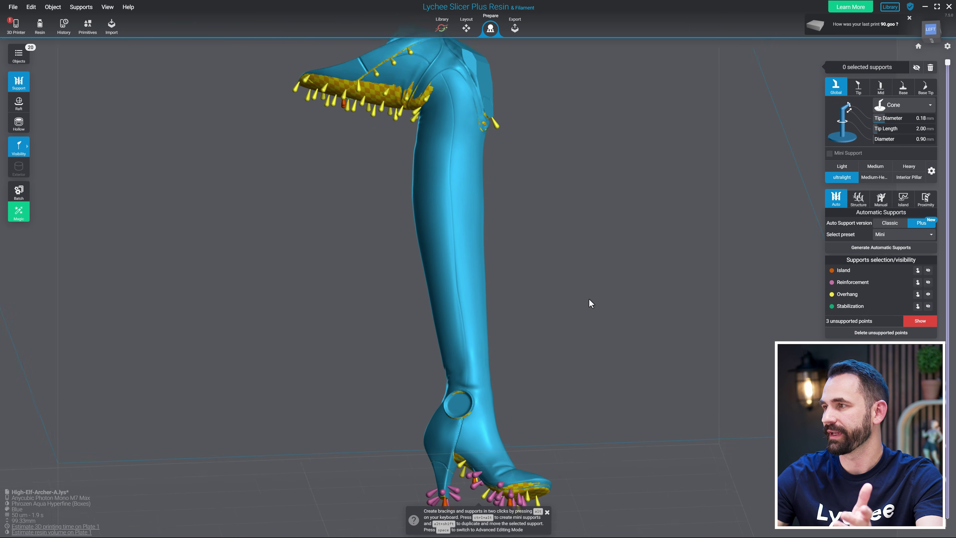
Step: Examine the boot leg's regenerated supports from below and the supports around the hood's edges
{"action": "right_click_drag", "start_coordinate": [588, 303], "coordinate": [567, 199]}
{"action": "middle_click_drag", "start_coordinate": [567, 199], "coordinate": [664, 139]}
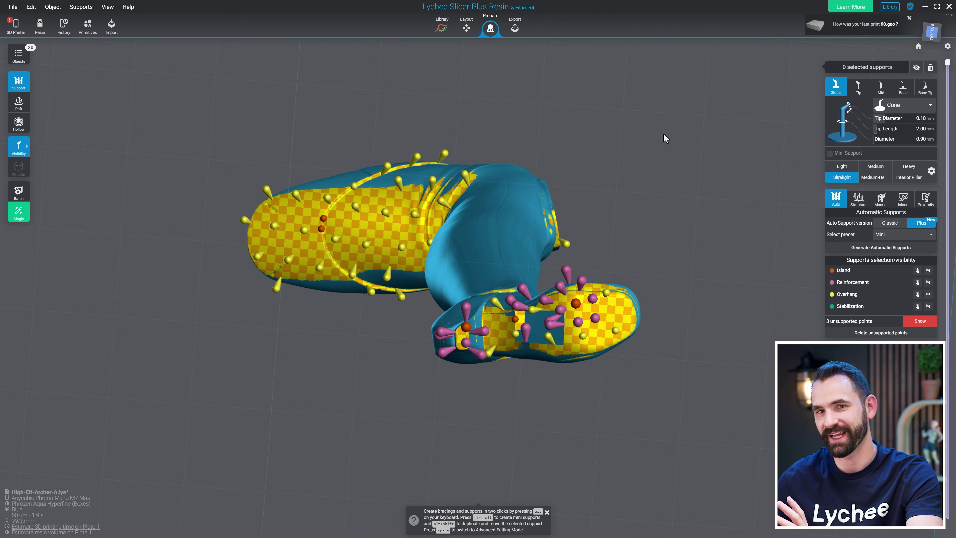
{"action": "right_click_drag", "start_coordinate": [664, 135], "coordinate": [641, 249]}
{"action": "scroll", "coordinate": [640, 245], "scroll_direction": "down", "scroll_amount": 3}
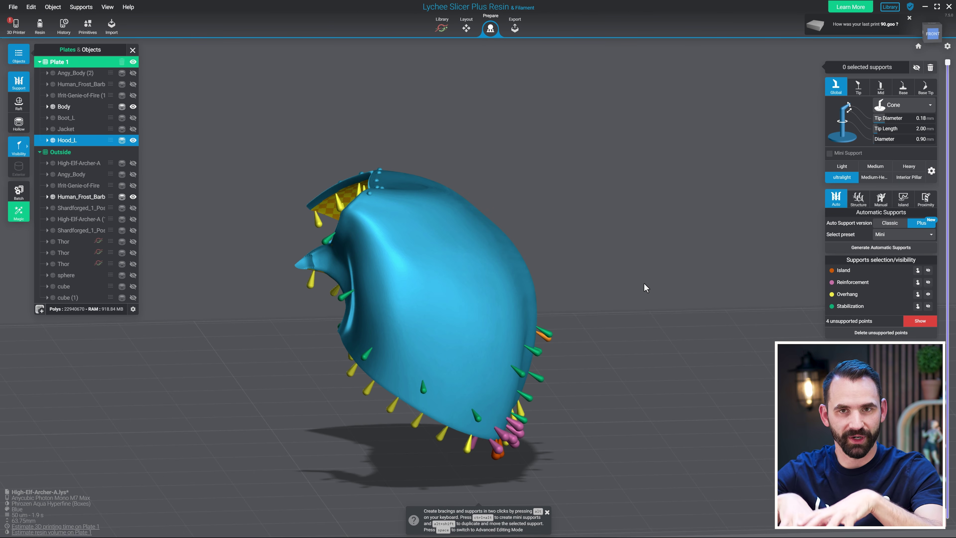
{"action": "right_click_drag", "start_coordinate": [643, 282], "coordinate": [274, 290]}
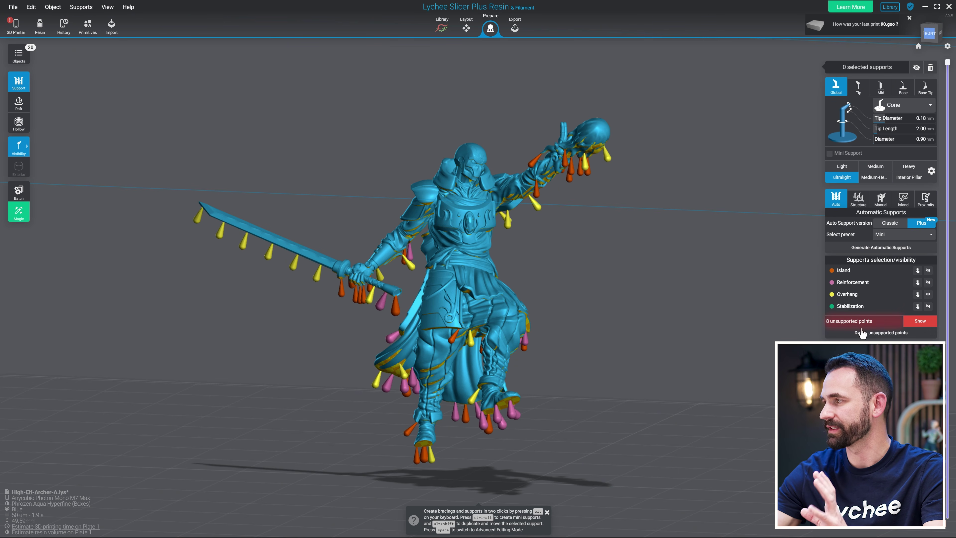
Step: Show the unsupported points on the sword-wielding figure, inspect the first overhang point up close and delete it
{"action": "left_click", "coordinate": [929, 326]}
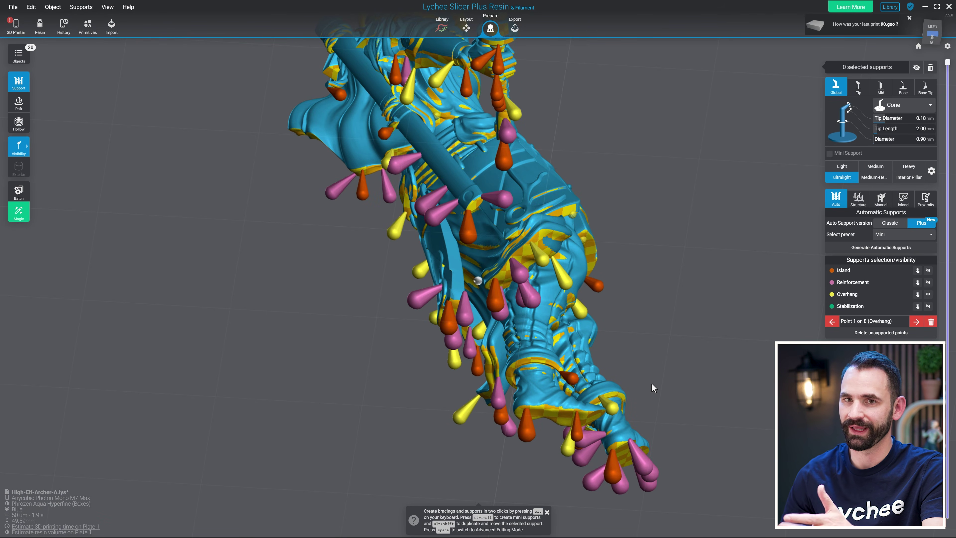
{"action": "left_click_drag", "start_coordinate": [689, 154], "coordinate": [527, 278]}
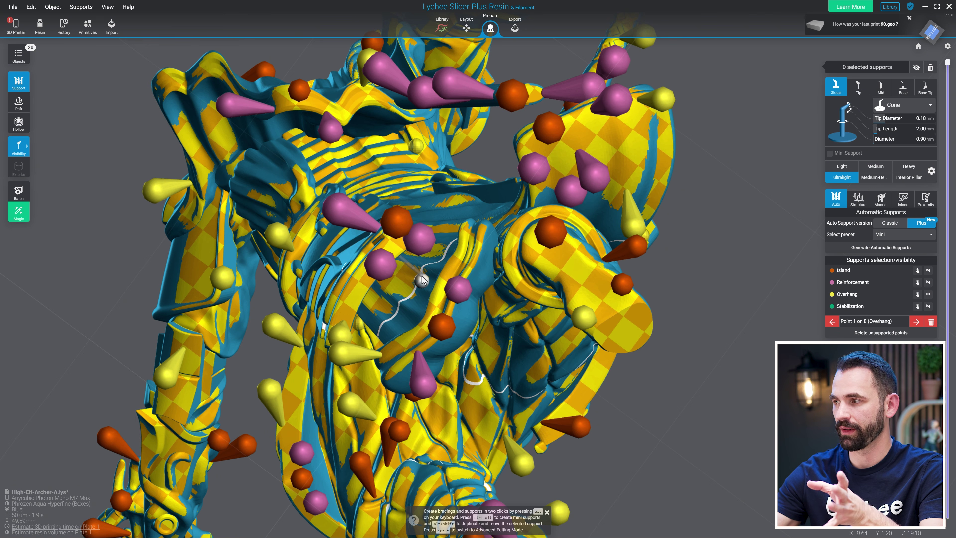
{"action": "left_click", "coordinate": [930, 322]}
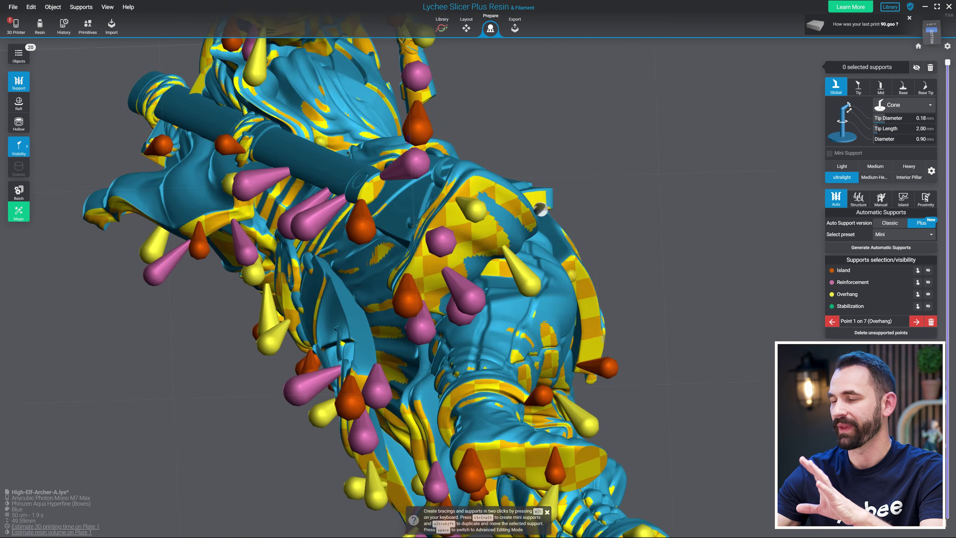